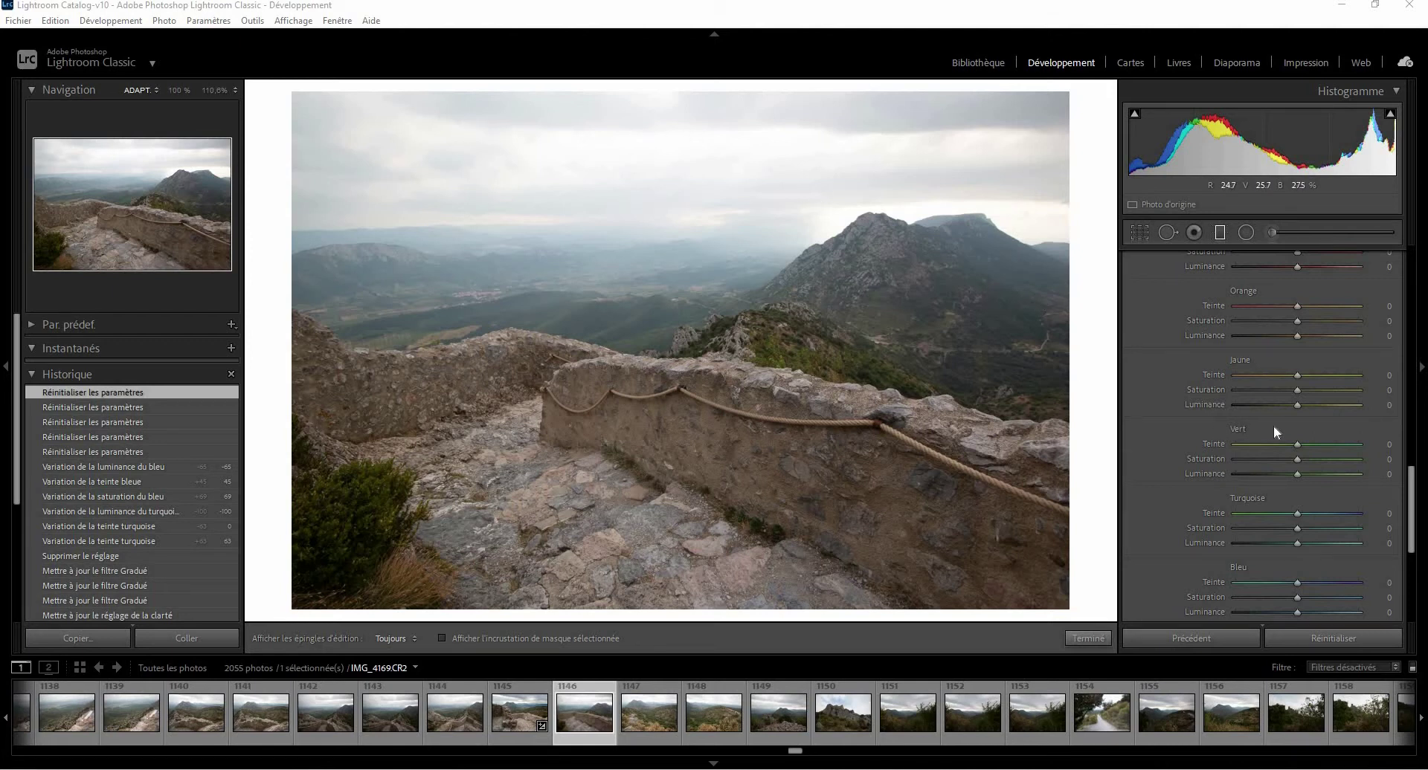
Draw a slightly tilted graduated filter across the horizon so it covers the sky and fades into the valley.
scroll(1274, 428, "up", 10)
scroll(1274, 425, "up", 3)
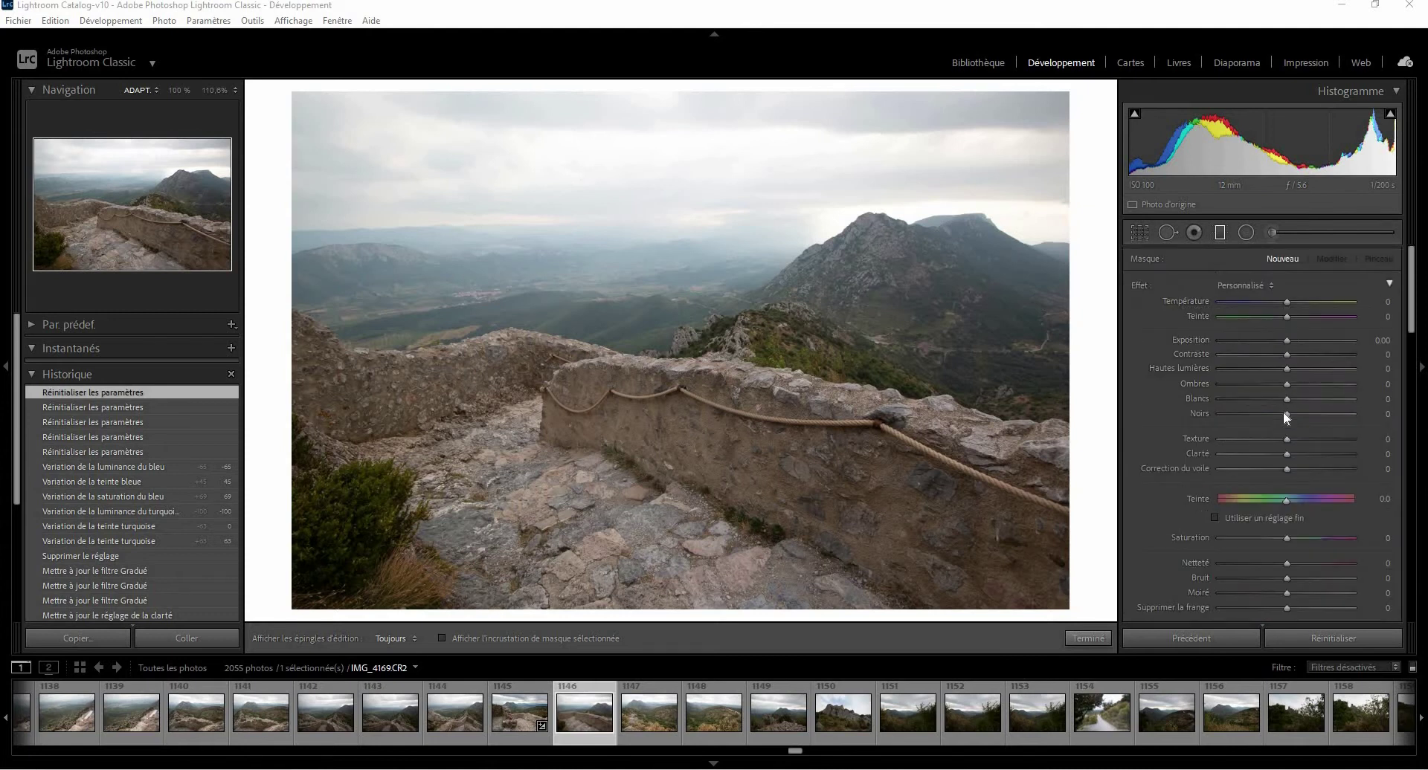
left_click(1222, 234)
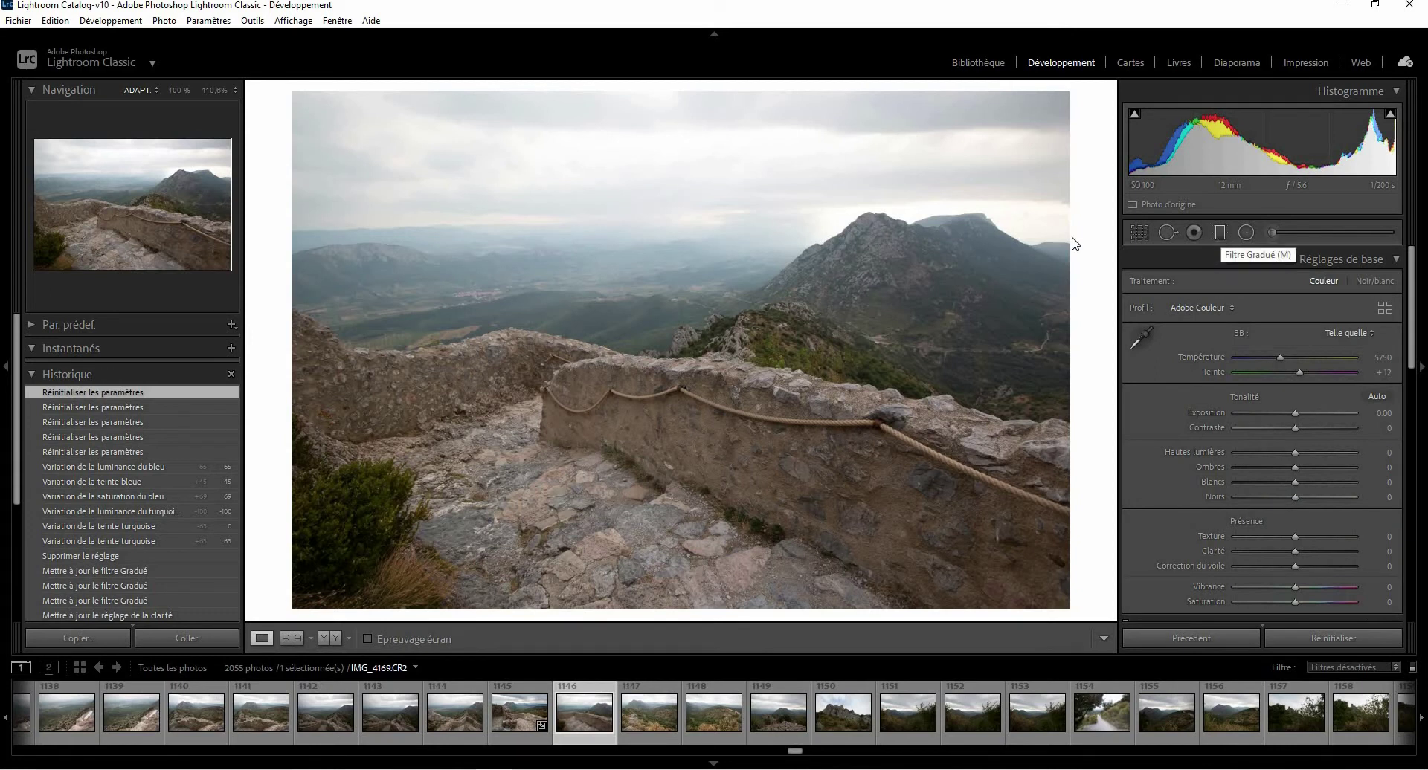
left_click(1220, 233)
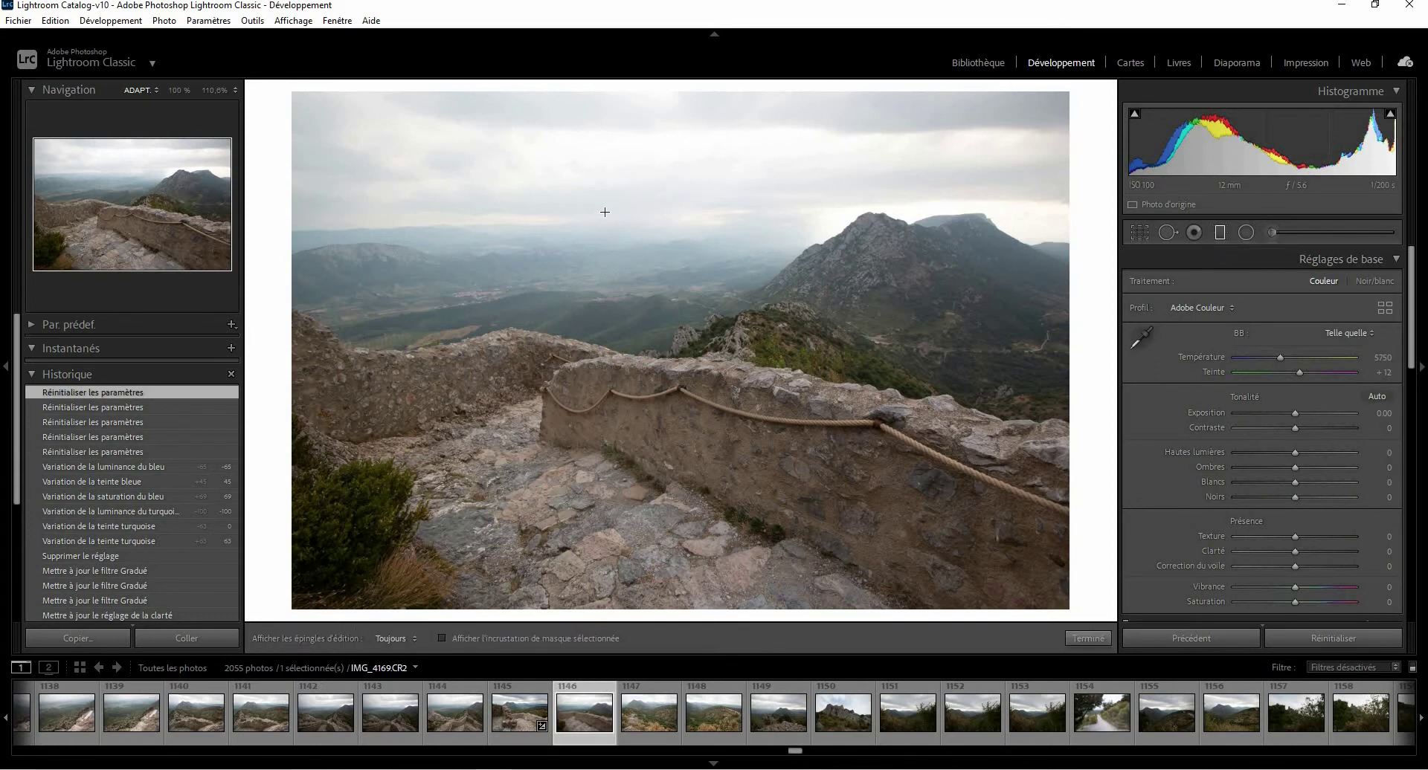
left_click_drag(636, 190, 613, 299)
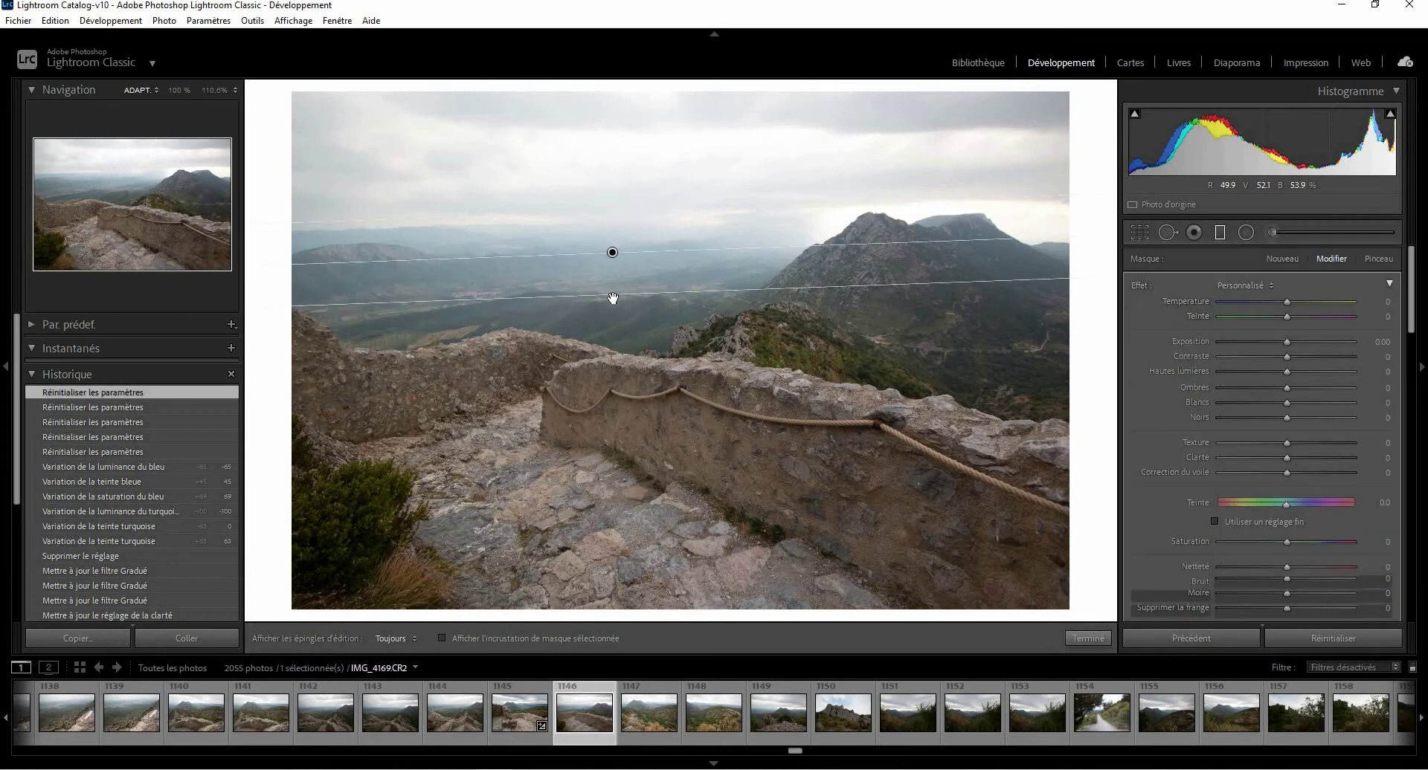
Check the graduated filter with the mask overlay, raise its upper boundary to soften the transition, and hide the overlay.
left_click(442, 638)
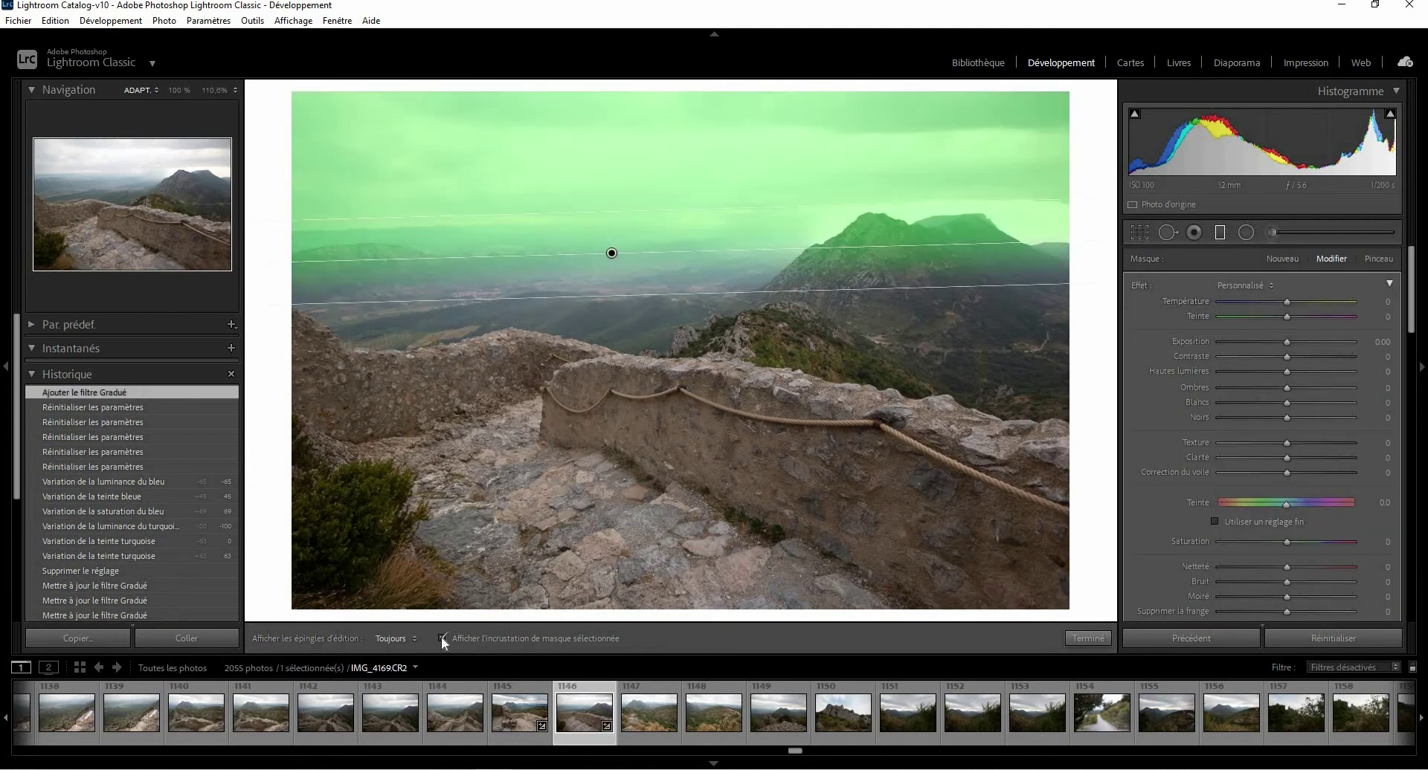
left_click(442, 638)
key("o")
left_click_drag(697, 198, 697, 170)
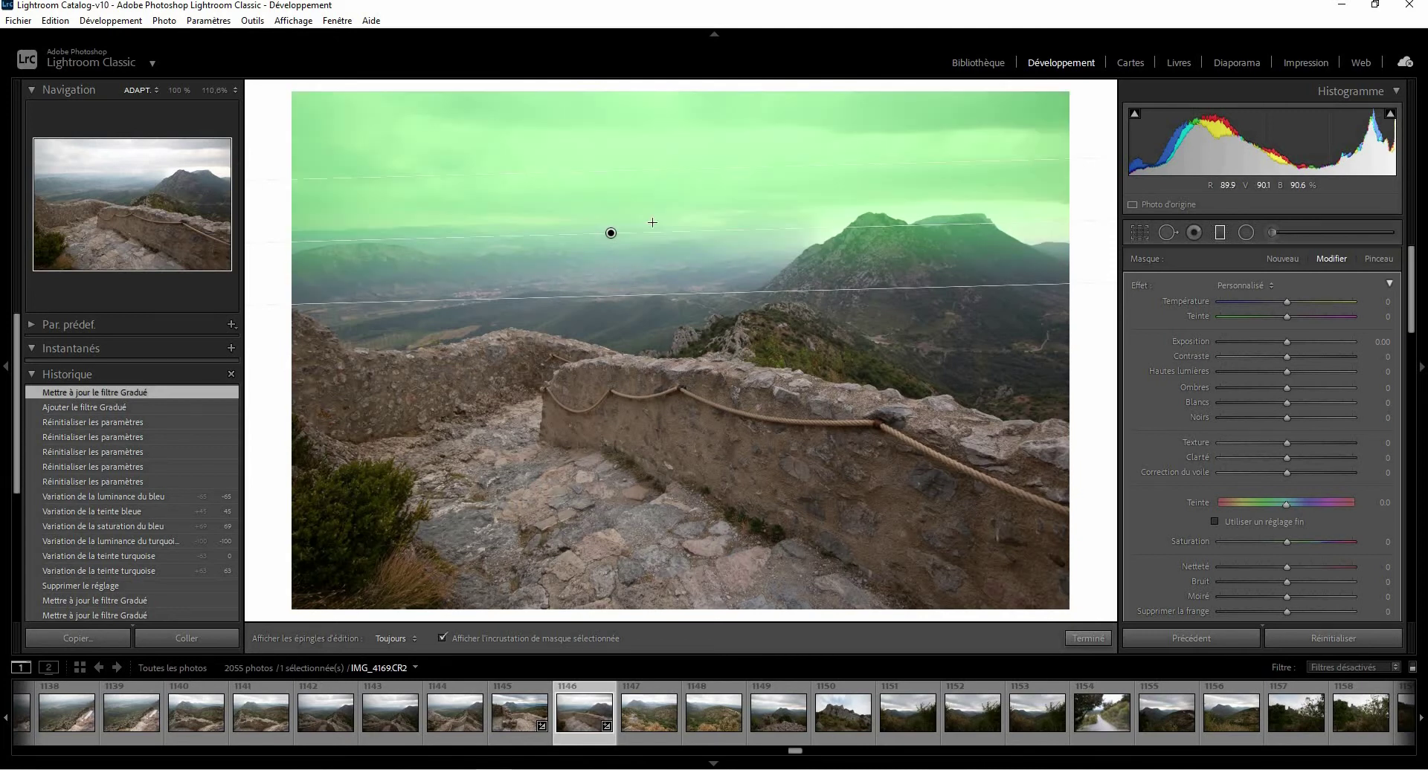
key("o")
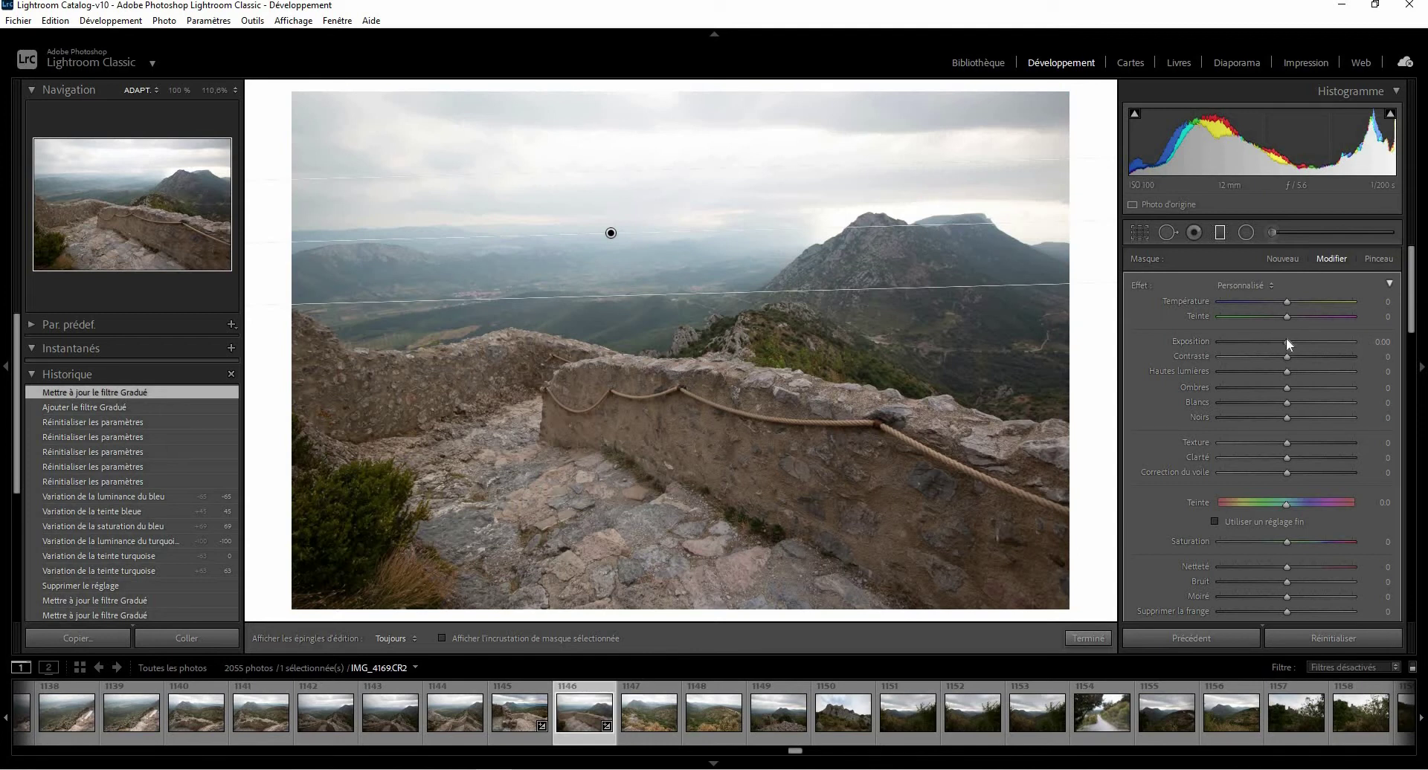
Set the graduated filter's exposure to -0.78, texture to 17, clarity to 25 and dehaze to 27.
left_click_drag(1286, 338, 1273, 341)
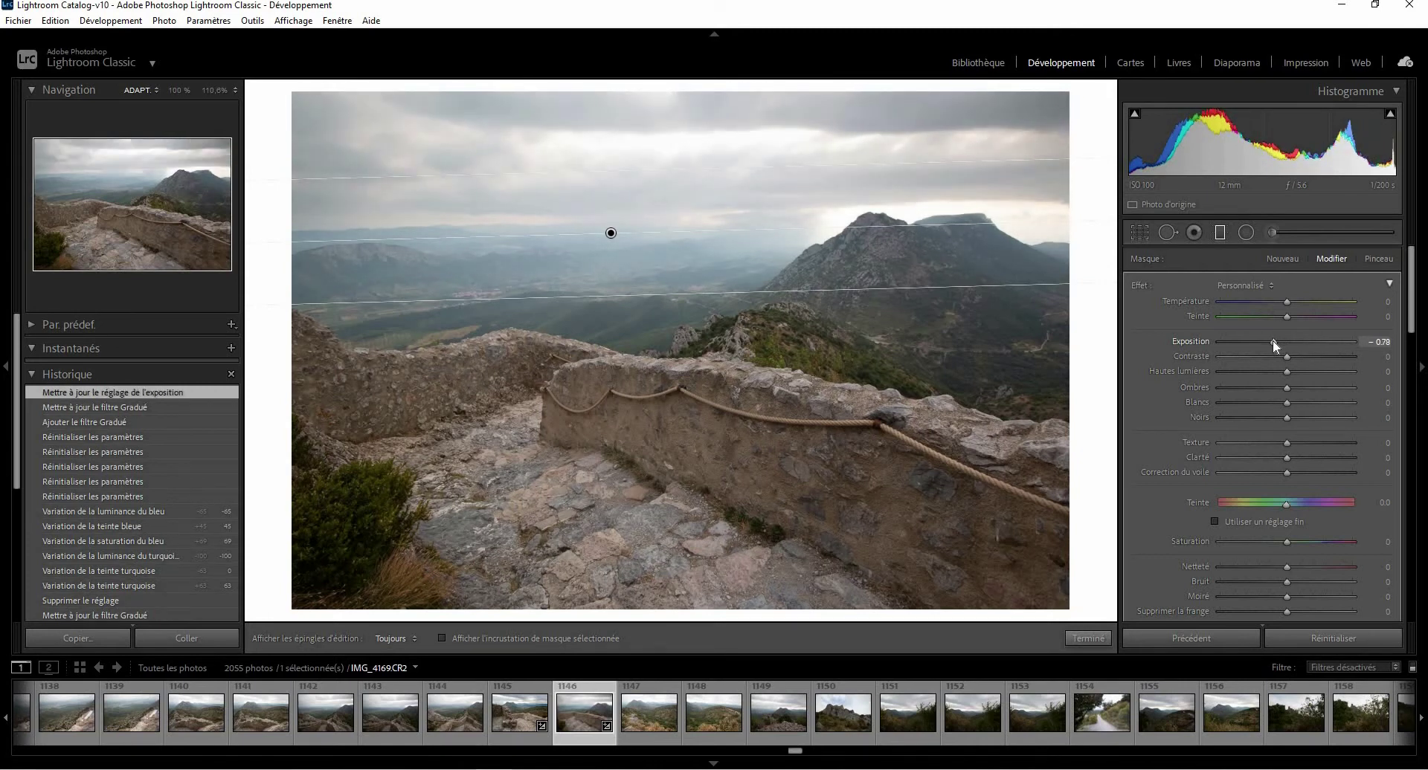
left_click_drag(1270, 341, 1274, 342)
left_click_drag(1284, 443, 1289, 444)
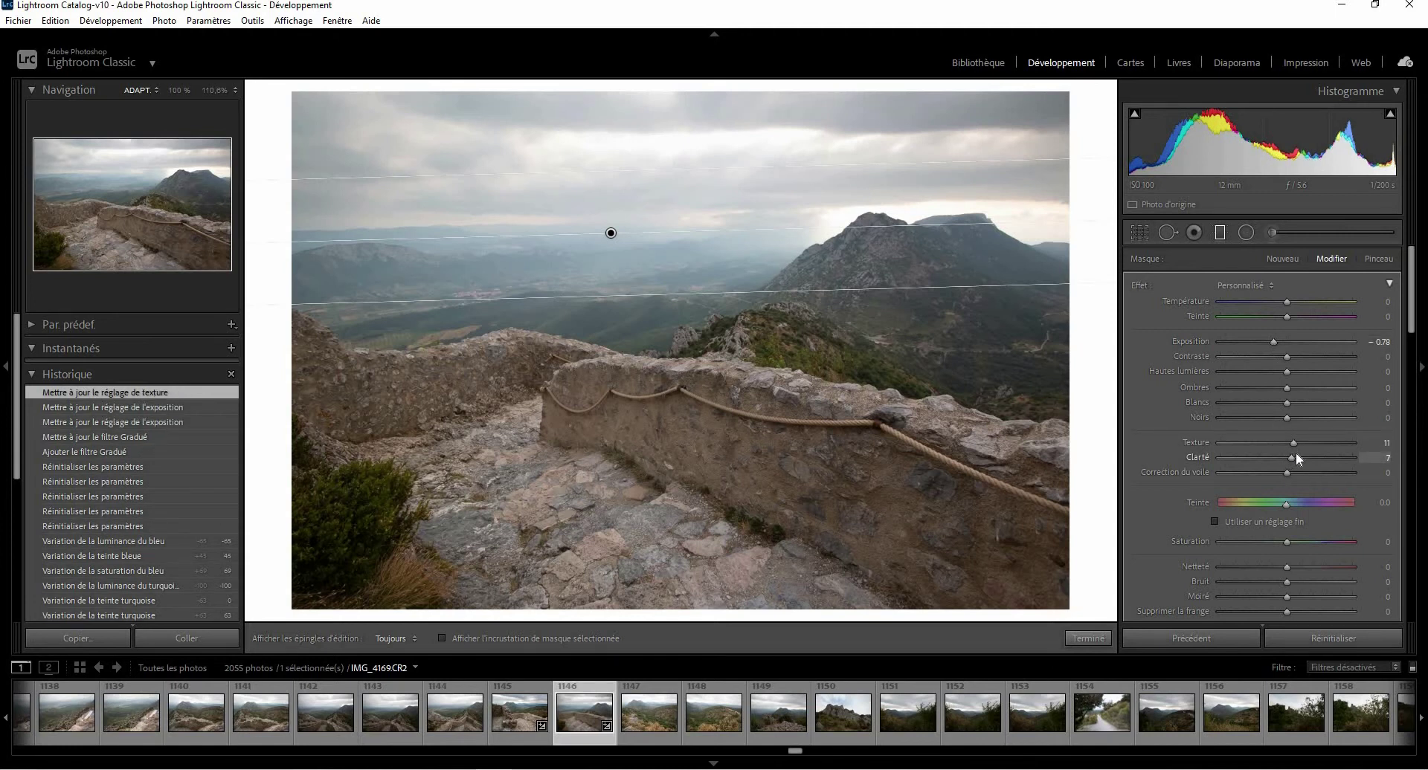
left_click_drag(1295, 455, 1306, 468)
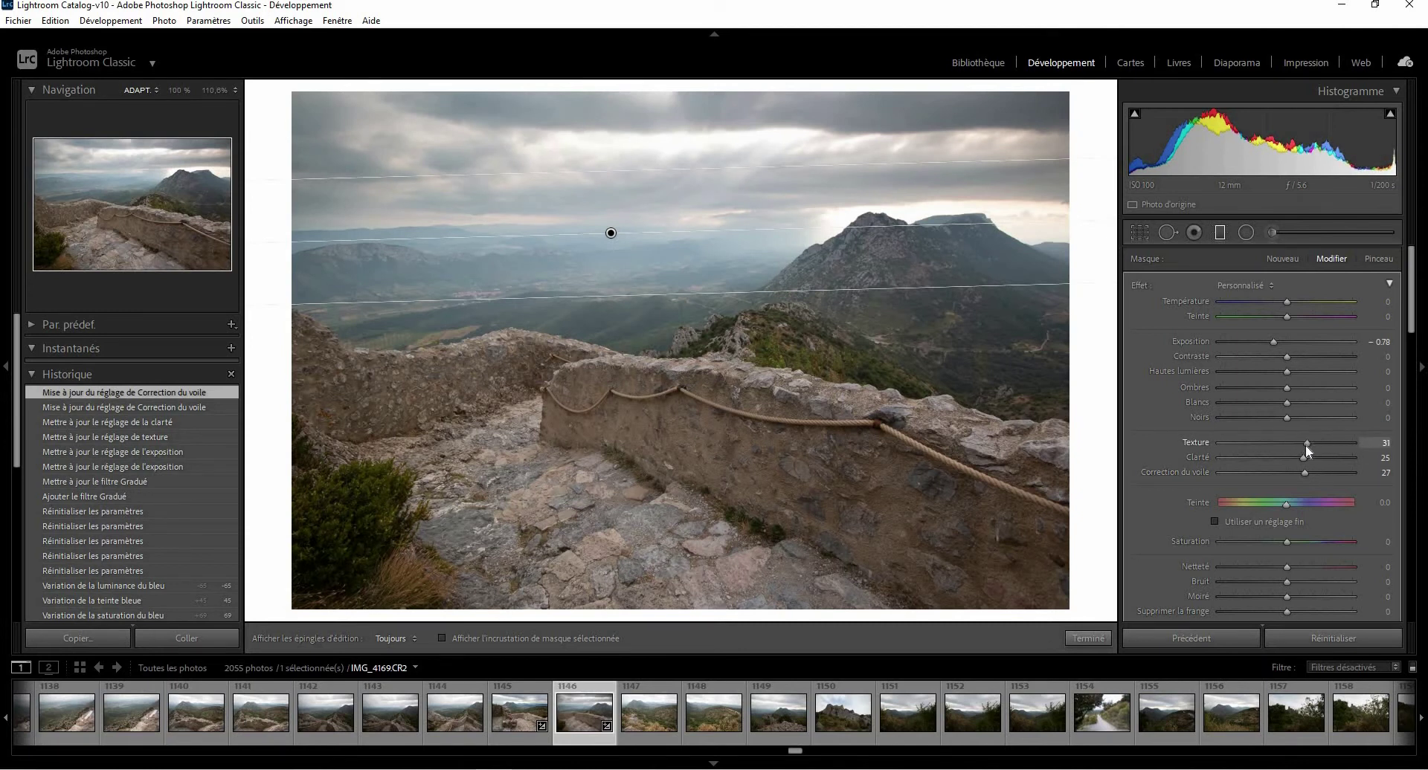
mouse_move(1305, 445)
left_mouse_down()
mouse_move(1319, 443)
mouse_move(1287, 444)
left_mouse_up()
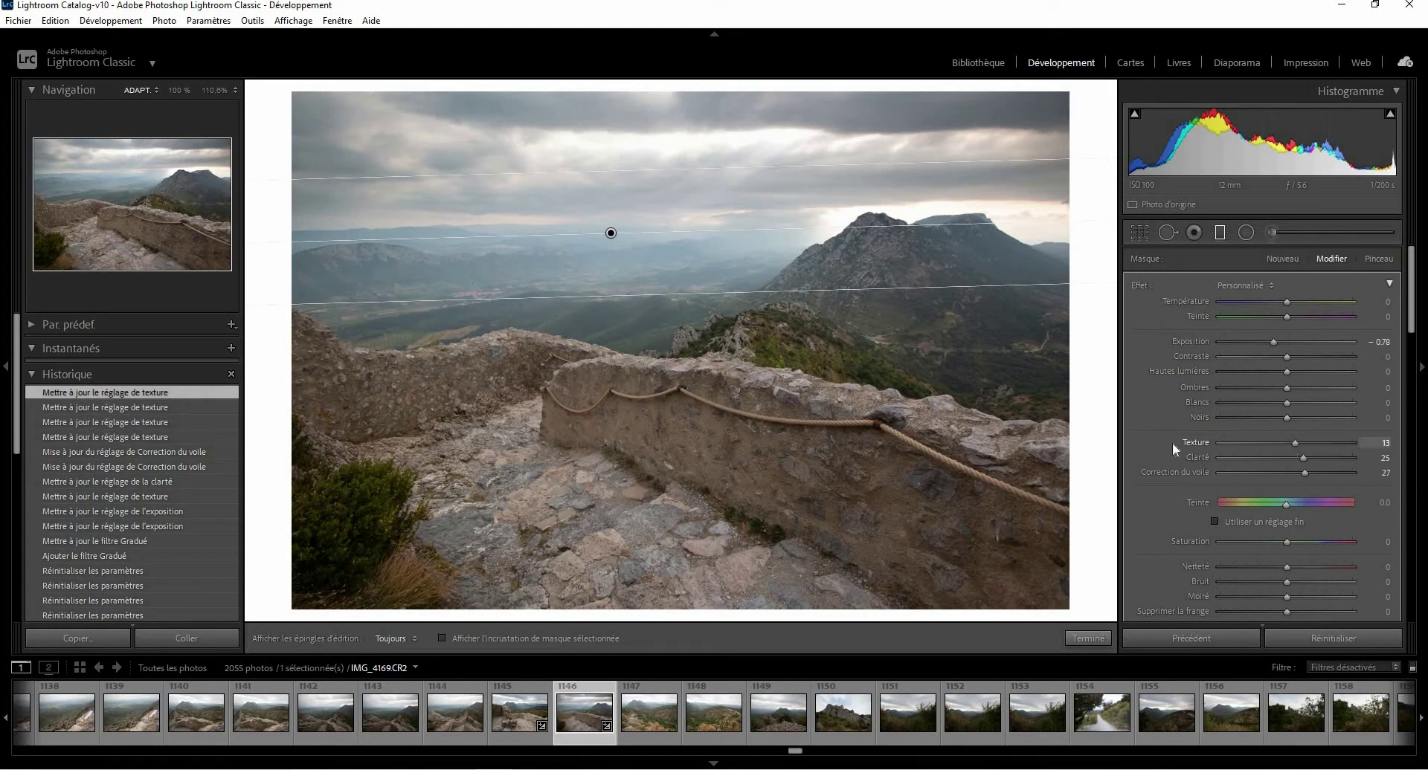
double_click(1197, 440)
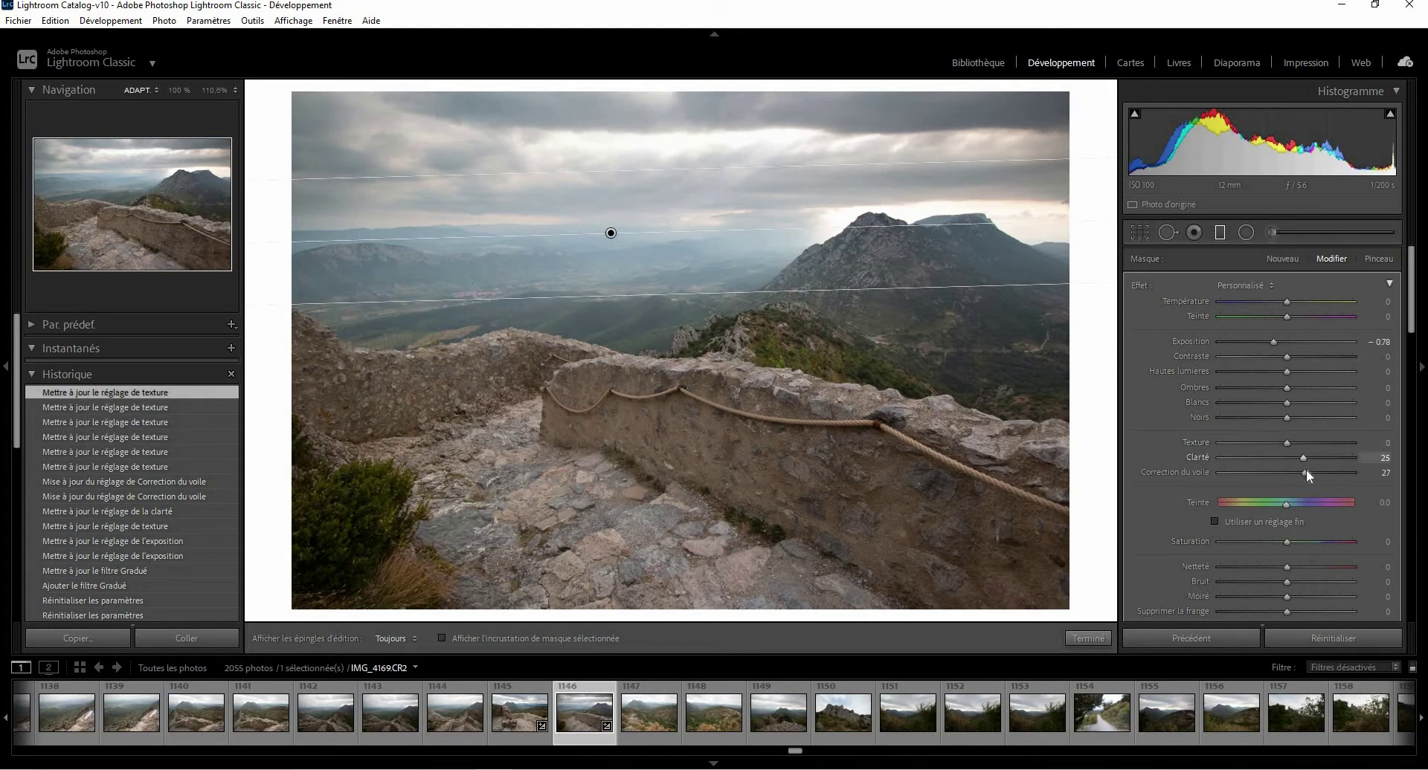
left_click_drag(1287, 443, 1297, 443)
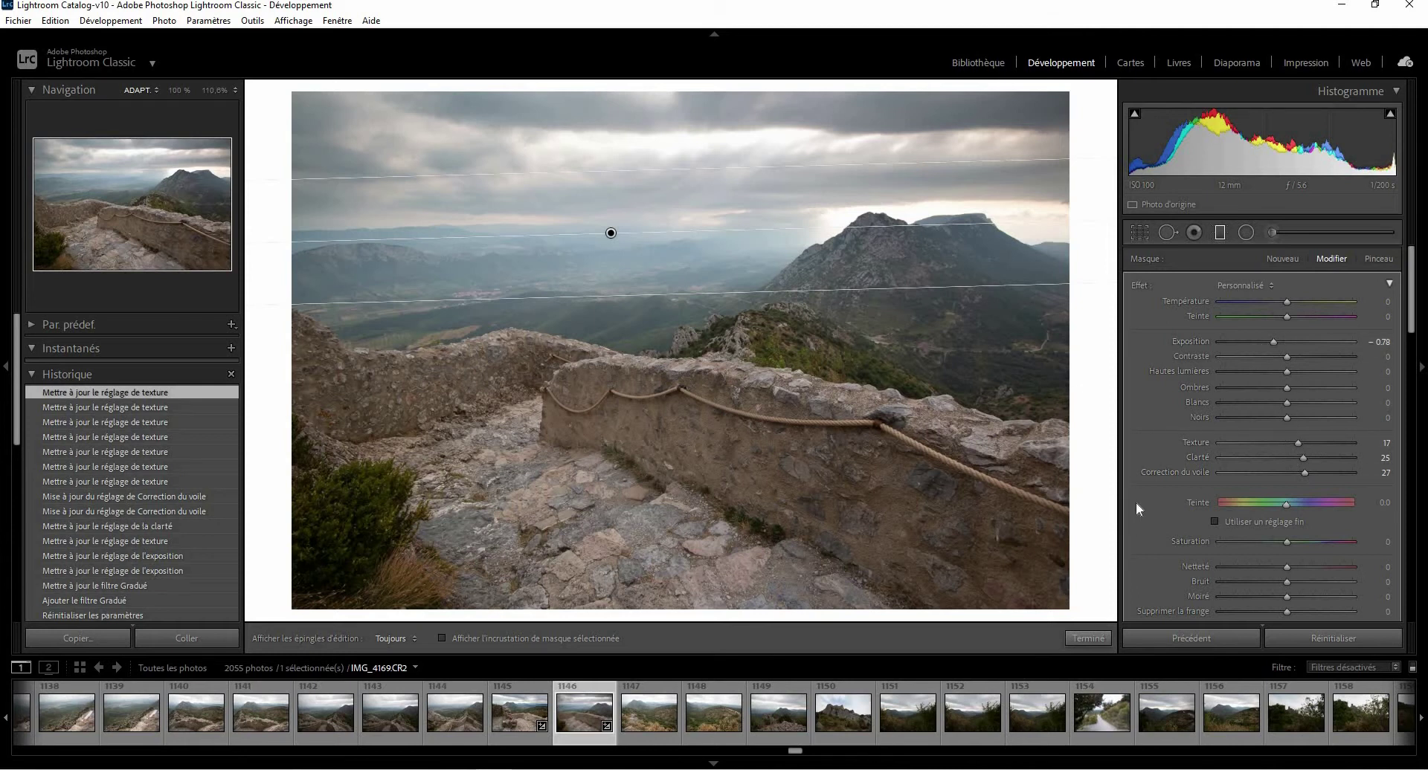
Close the graduated filter and compare the reset photo with the latest edited state in the history.
left_click(1087, 638)
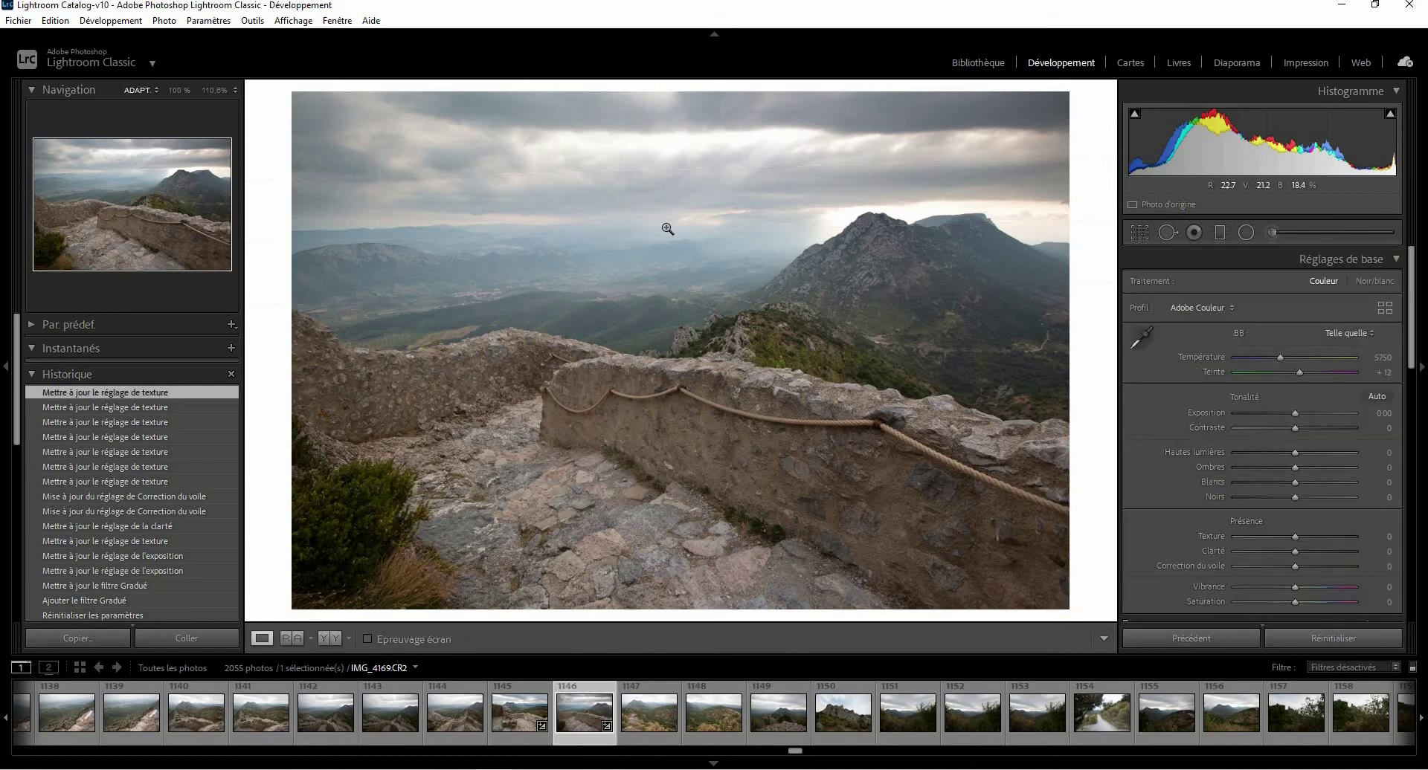
left_click(121, 615)
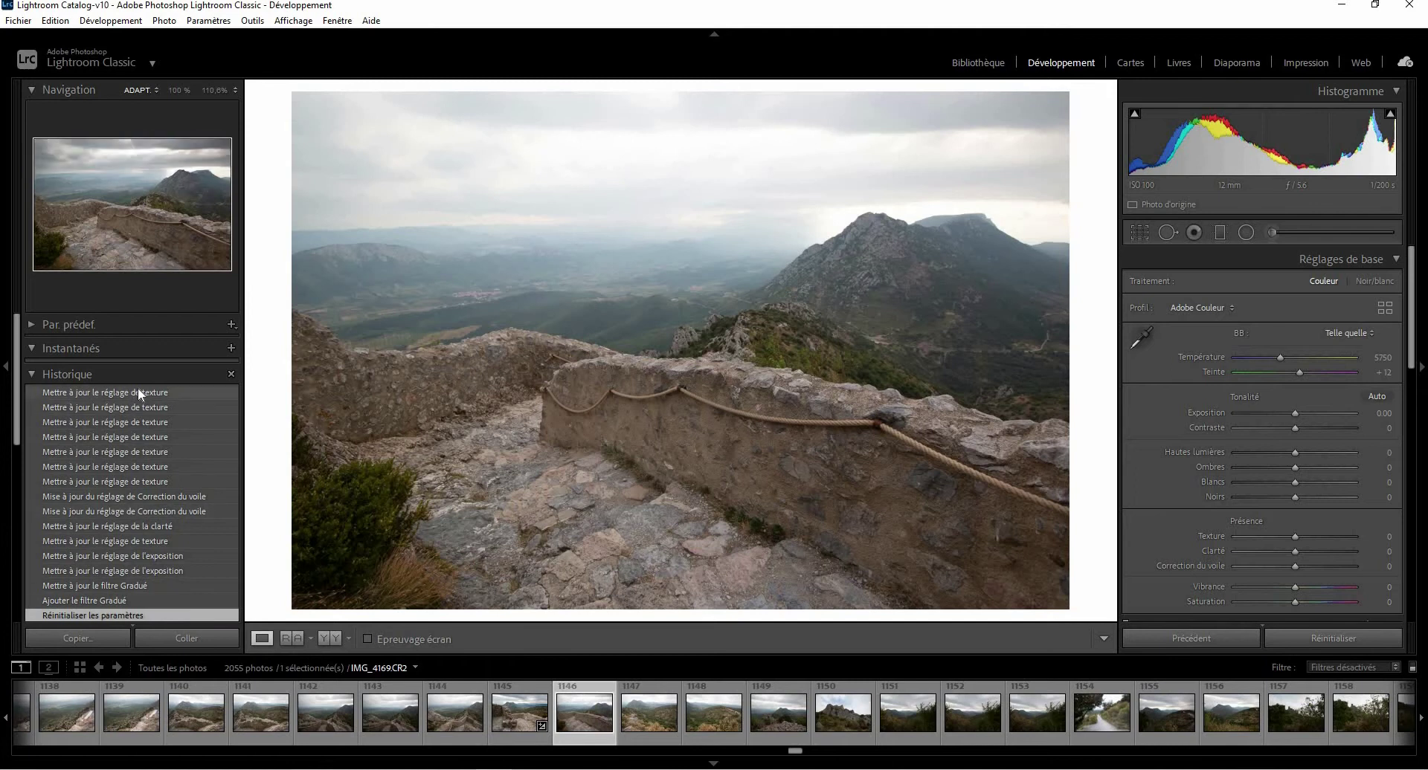
left_click(139, 391)
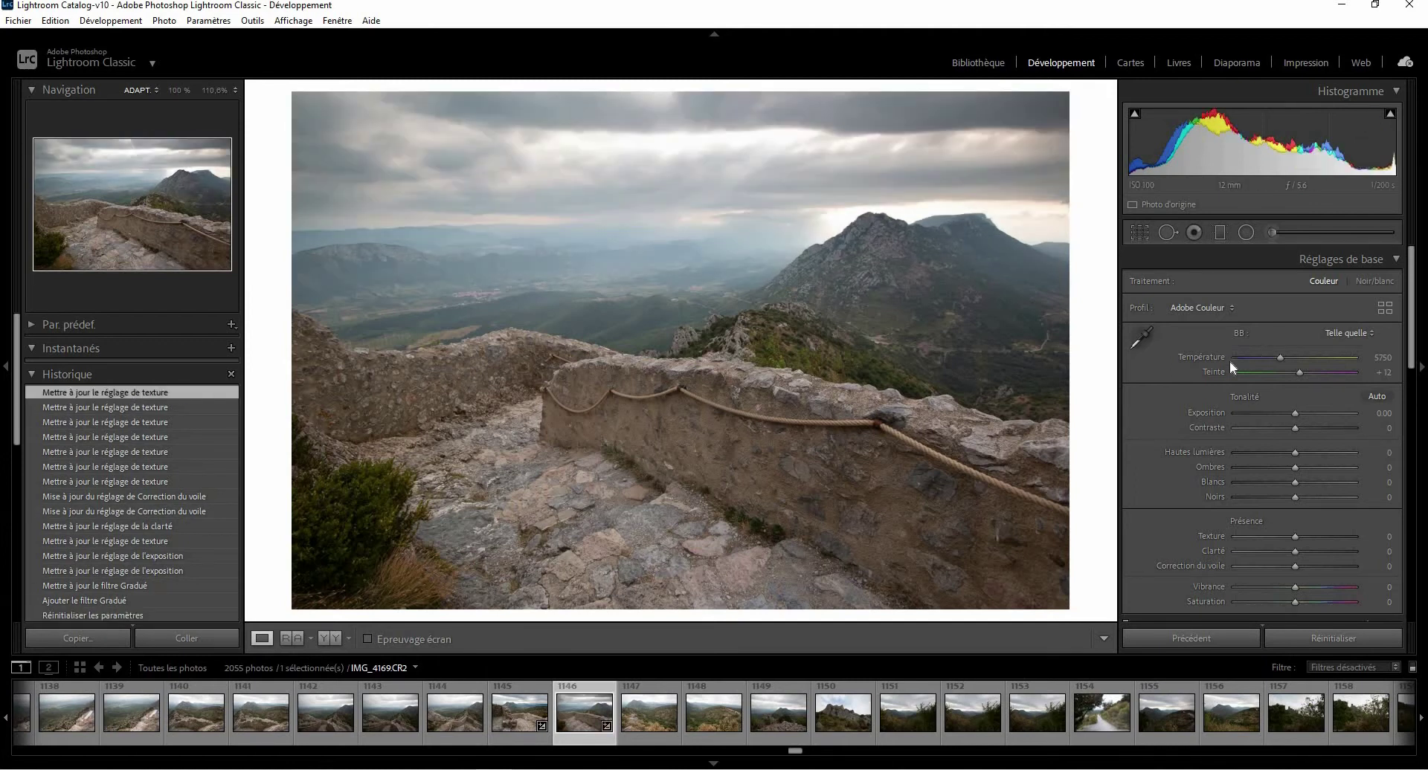
Delete the graduated filter from the sky.
left_click(1223, 234)
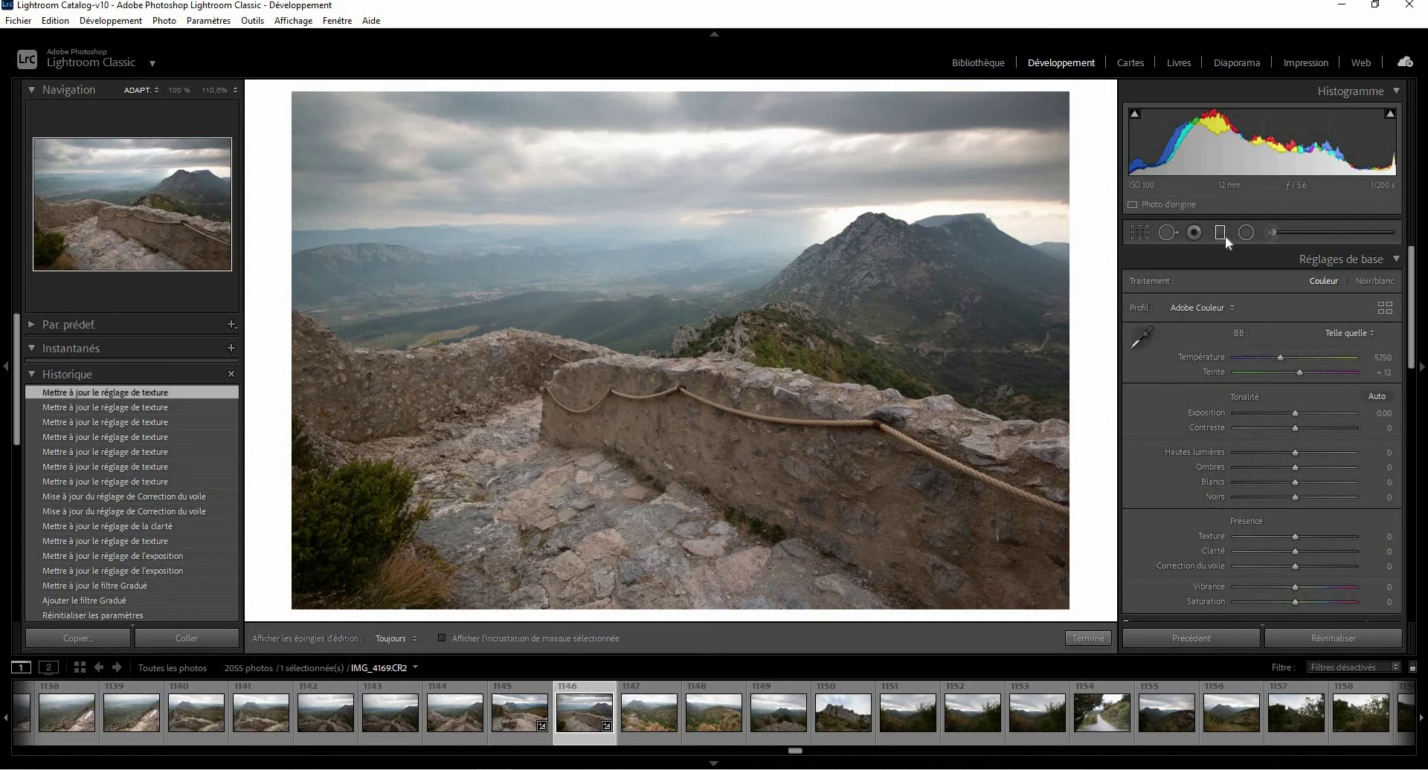
left_click(611, 232)
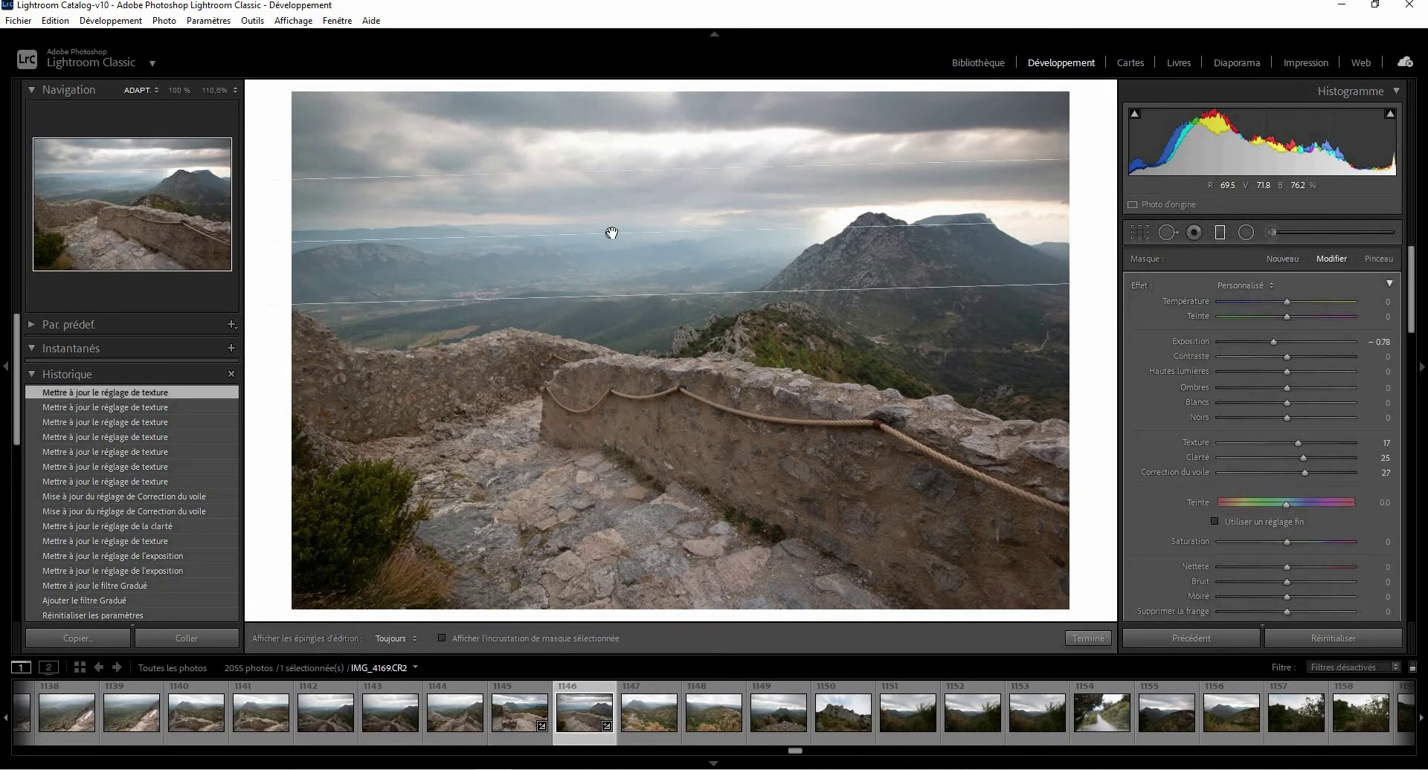
key("Delete")
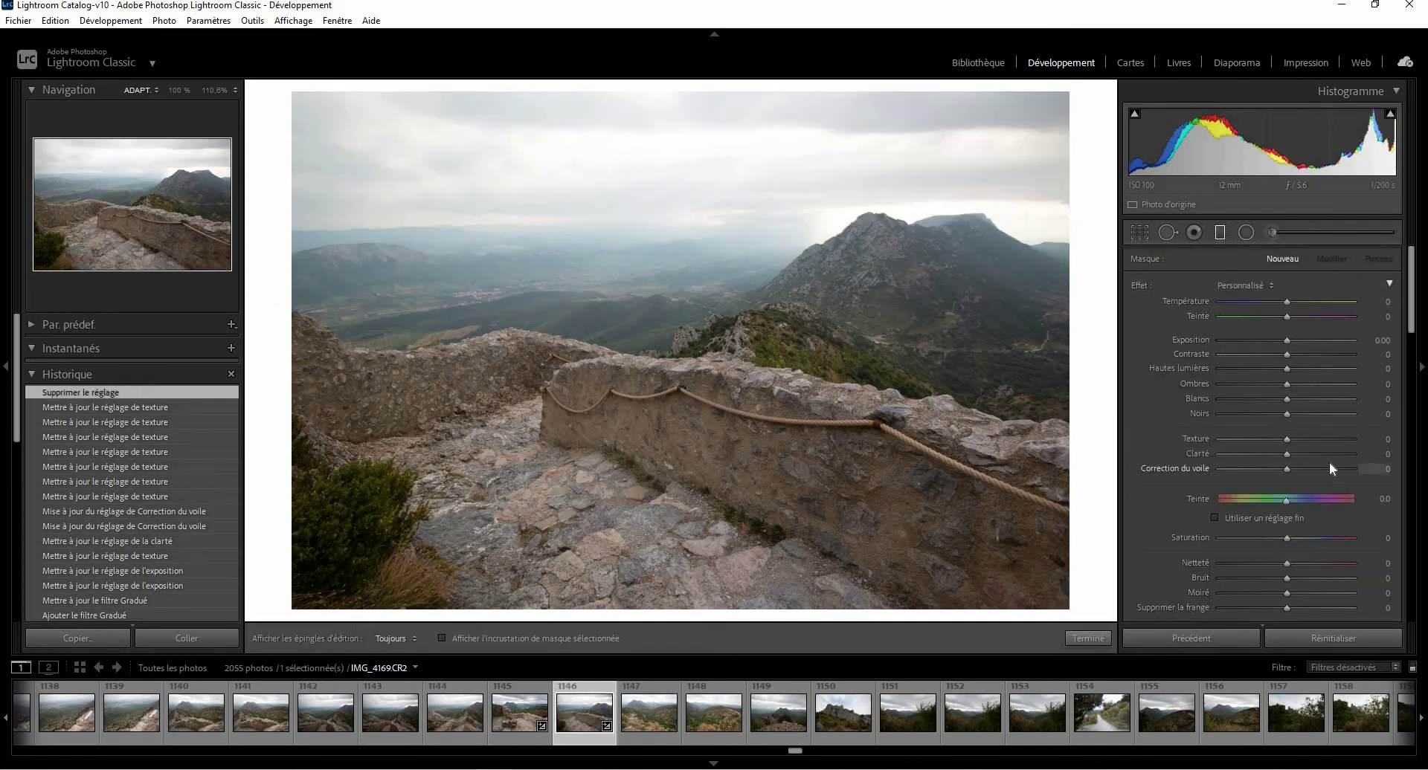
In the HSL colour settings, set the turquoise luminance to -80 and its saturation to -46.
scroll(1329, 462, "down", 5)
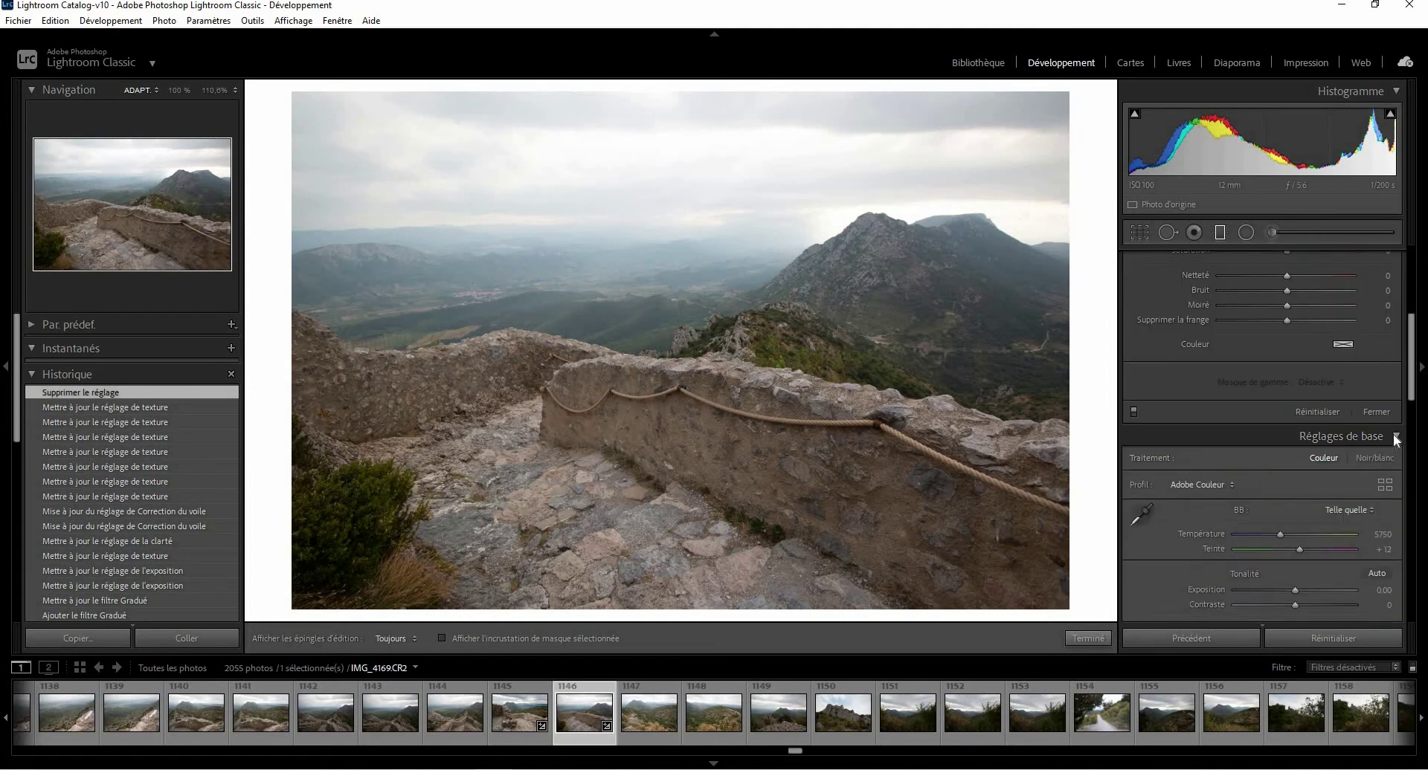
left_click(1358, 438)
scroll(1354, 401, "down", 2)
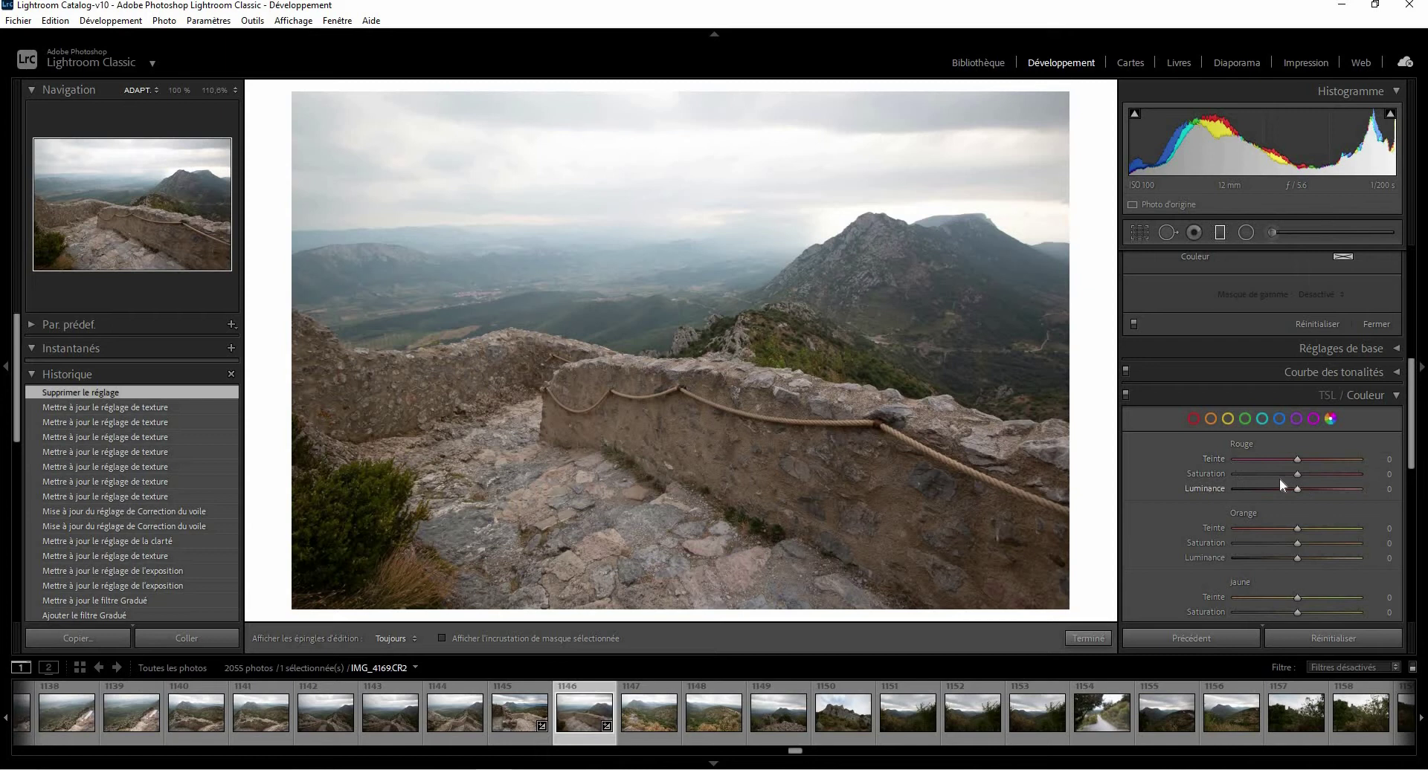
scroll(1281, 485, "down", 8)
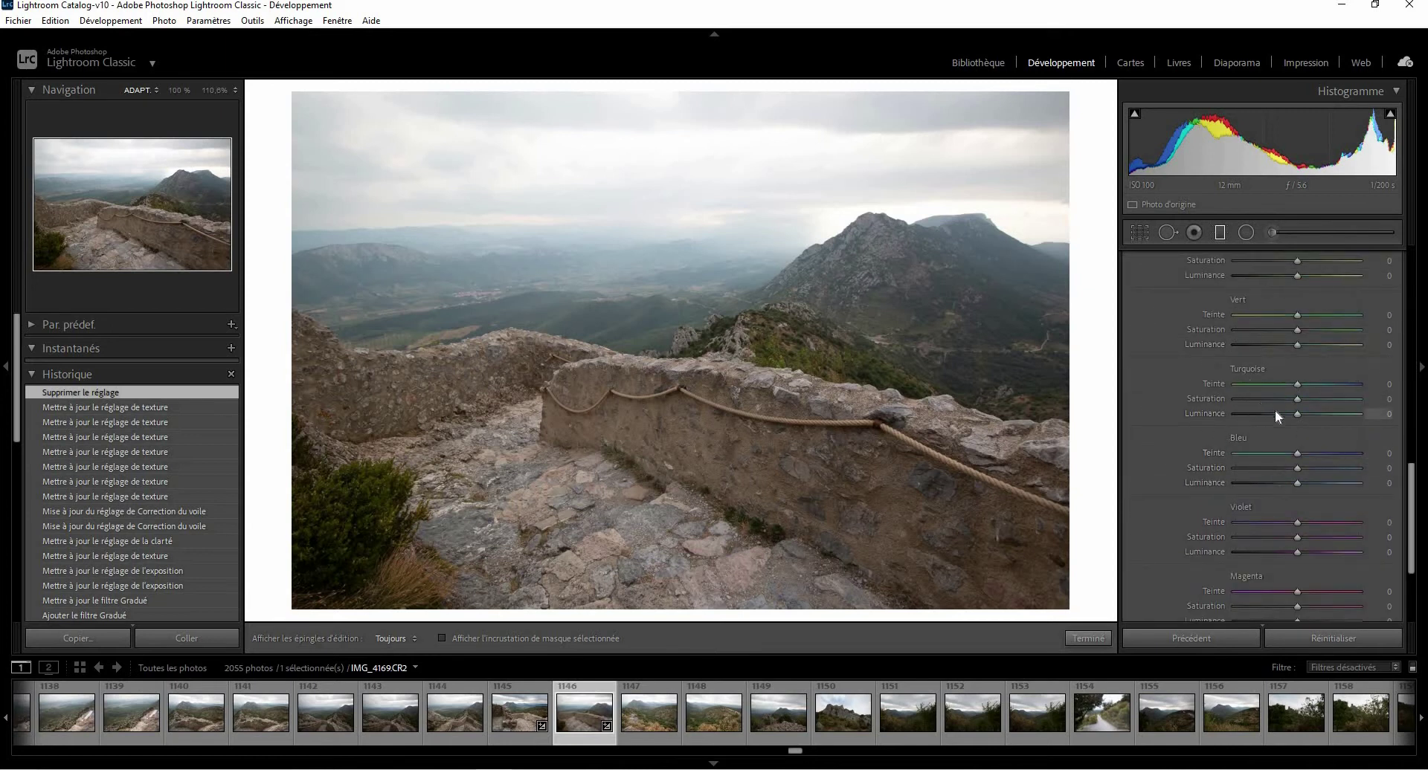
mouse_move(1283, 413)
left_mouse_down()
mouse_move(1249, 413)
mouse_move(1349, 396)
mouse_move(1269, 406)
left_mouse_up()
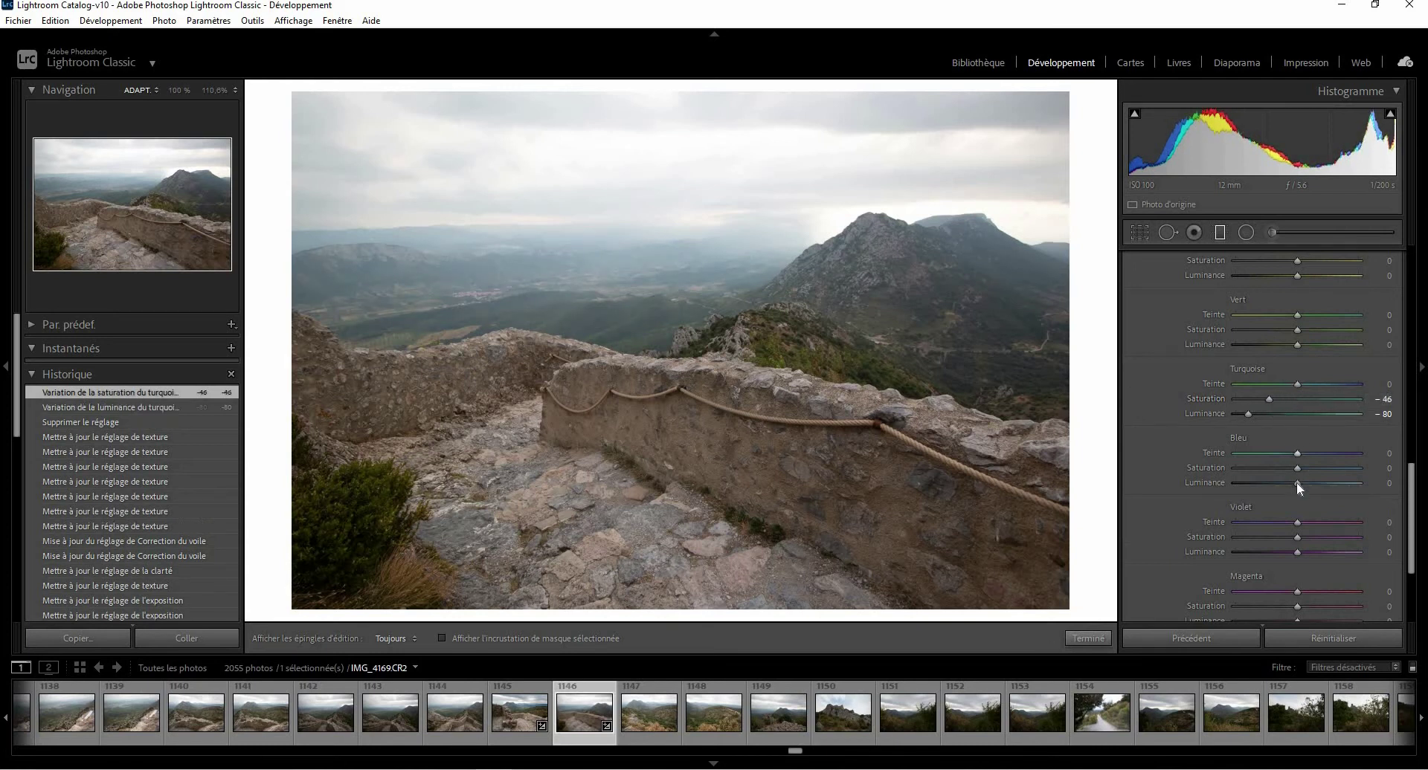
Set the blue hue to +27, saturation to +18 and luminance to -82.
left_click_drag(1296, 483, 1307, 455)
double_click(1216, 468)
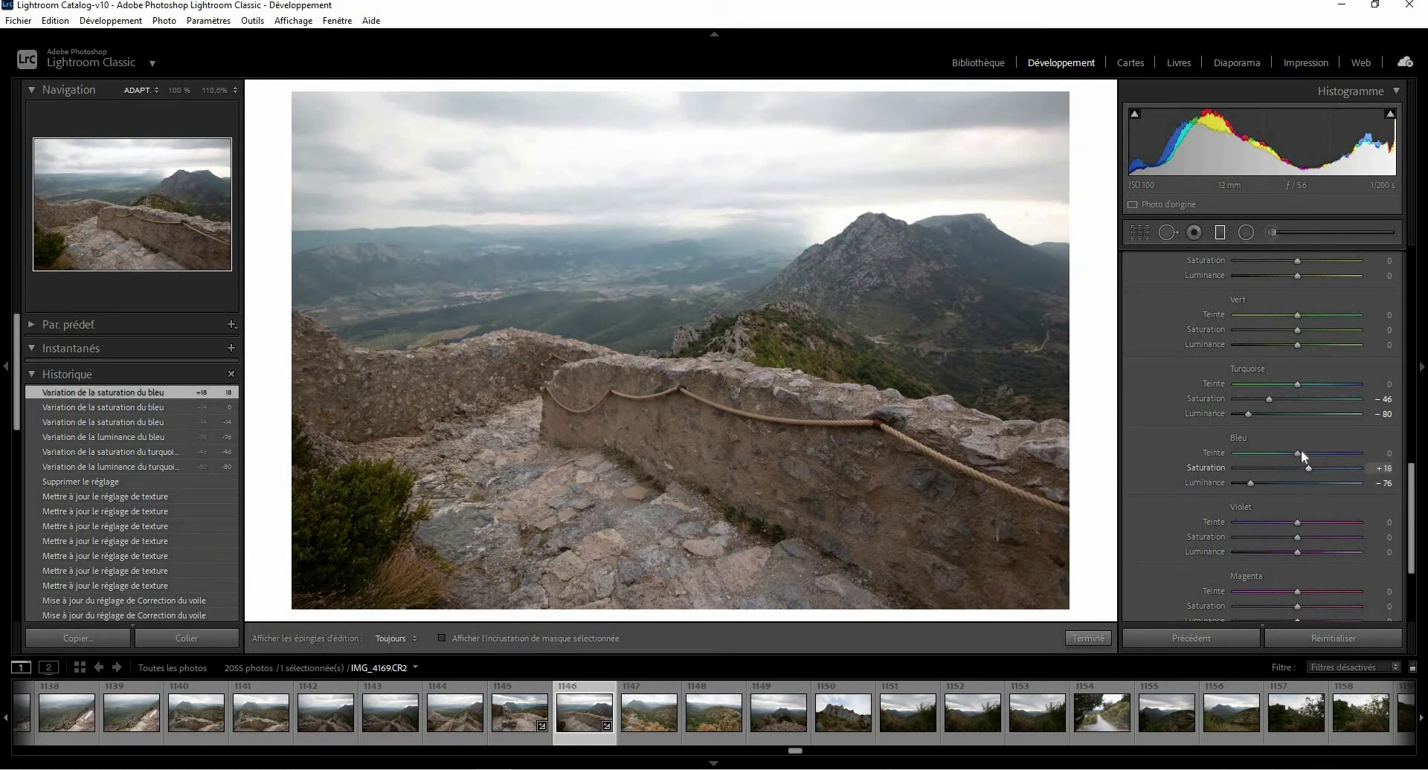
left_click(1314, 453)
left_click(1248, 480)
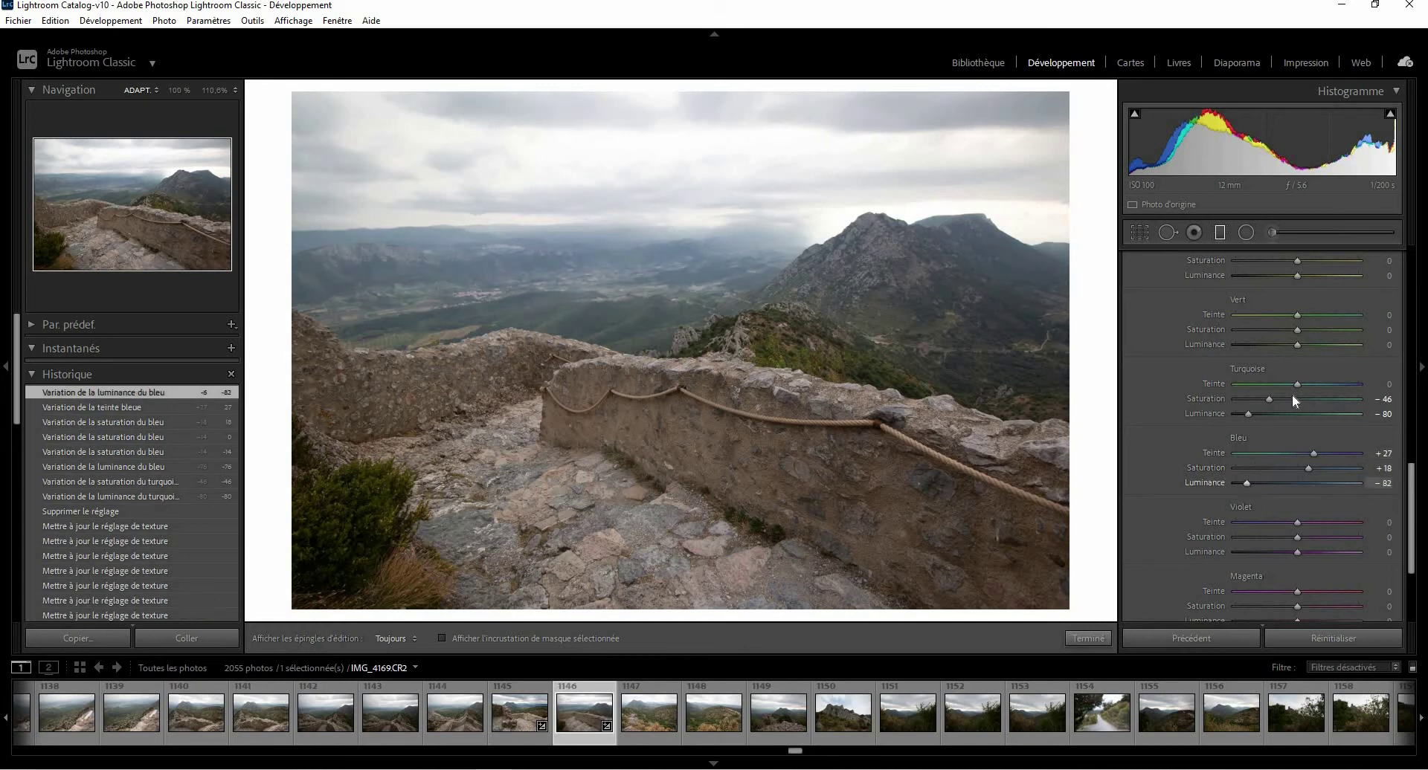
Set the turquoise luminance to -100 and its saturation to +42.
left_click(1232, 412)
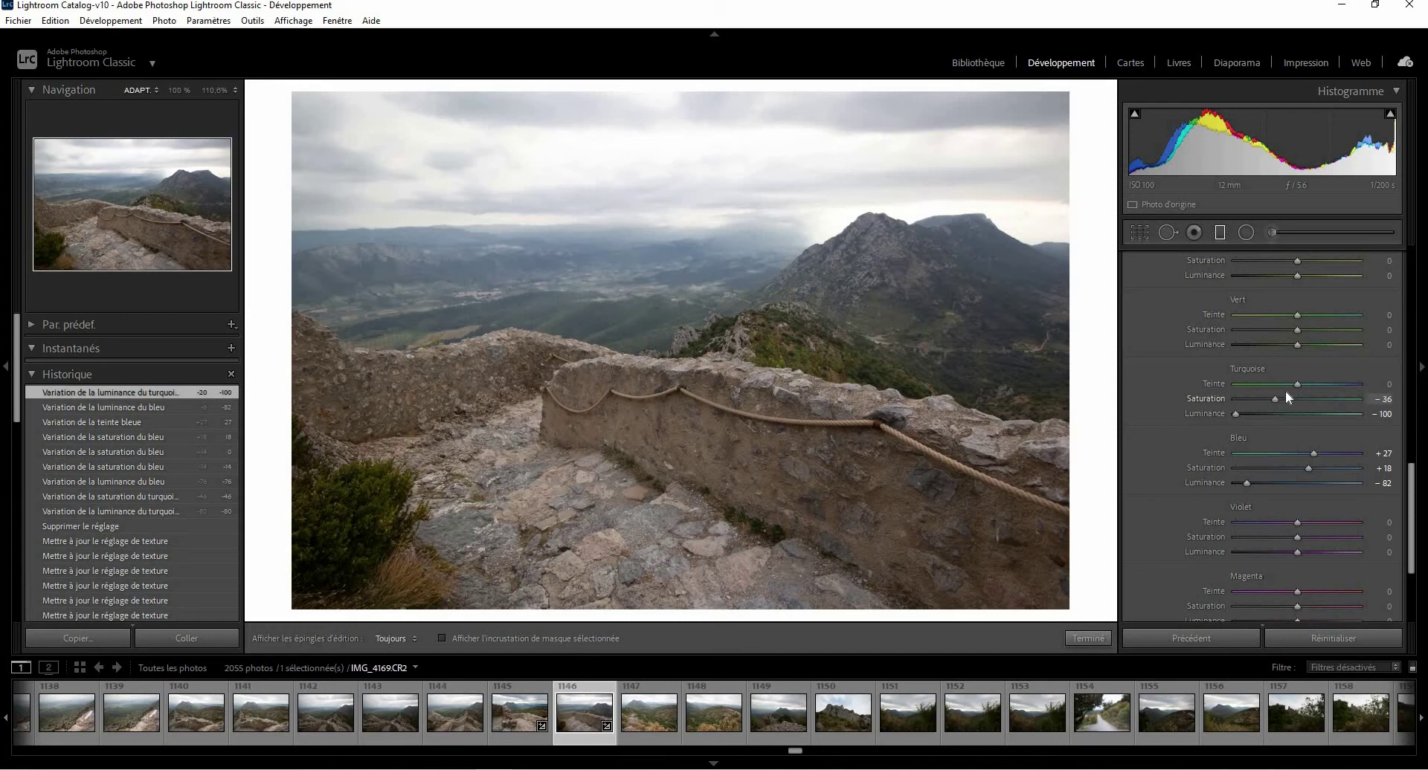
left_click_drag(1285, 390, 1323, 398)
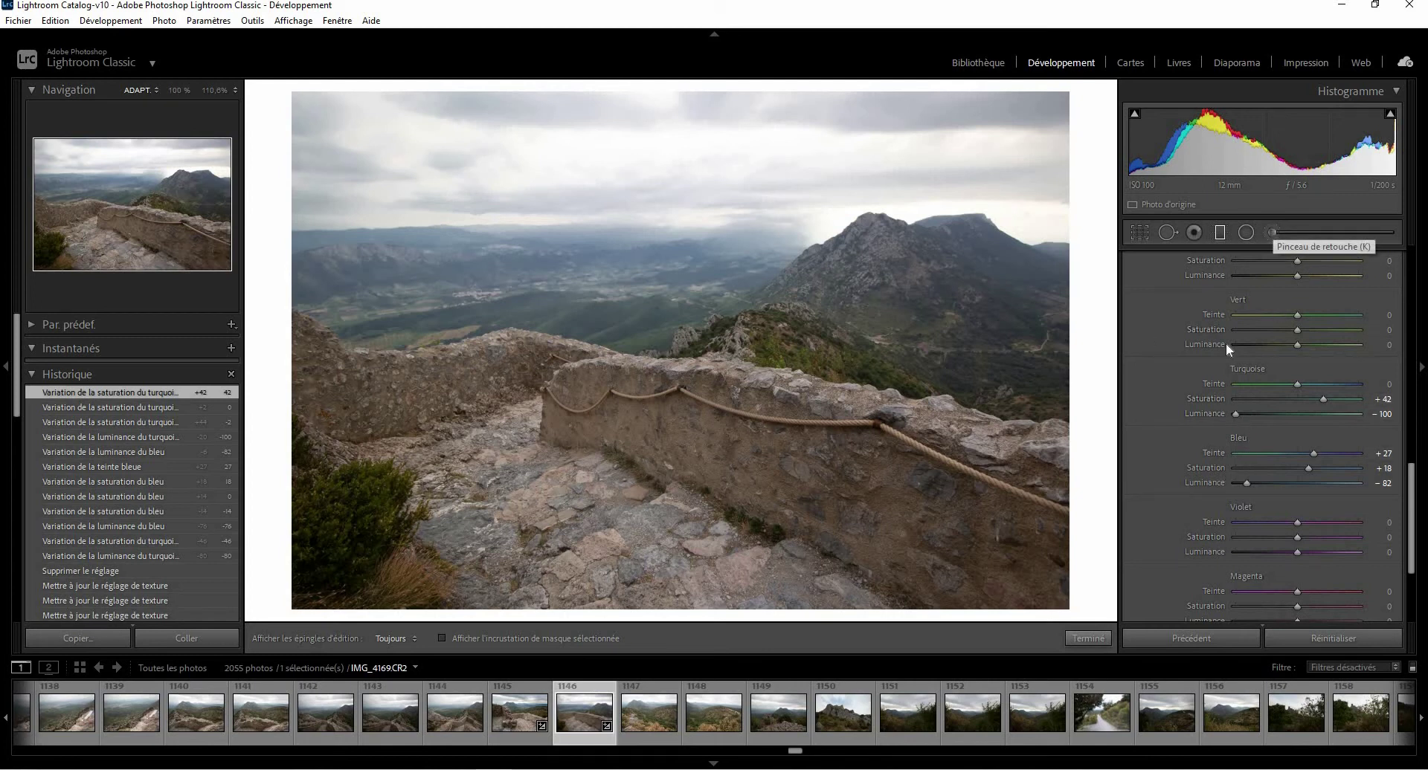
Close the graduated filter tool and reset all of the photo's develop settings.
left_click(1071, 638)
left_click(1305, 638)
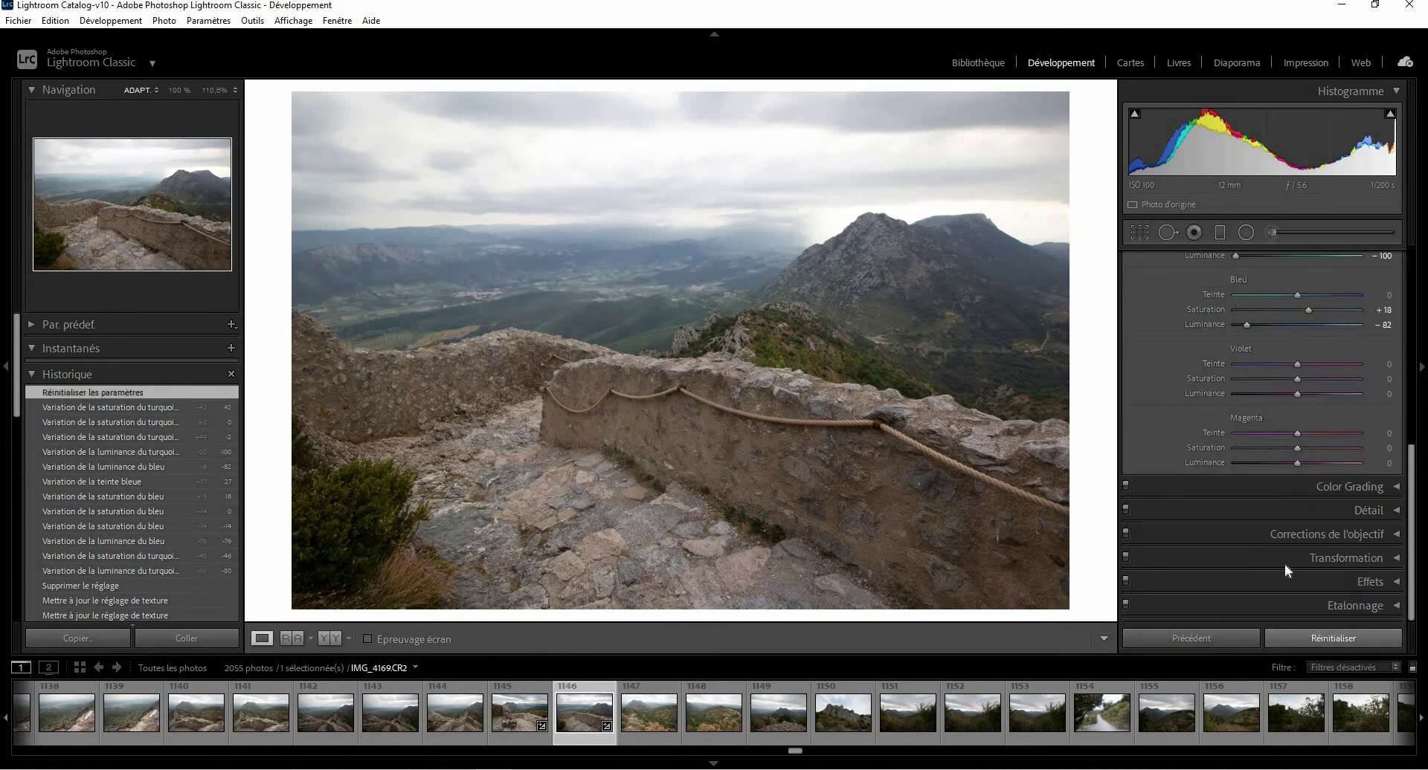
Paint an adjustment brush mask over the whole sky and check its coverage with the mask overlay, hiding the edit pin.
left_click(1272, 232)
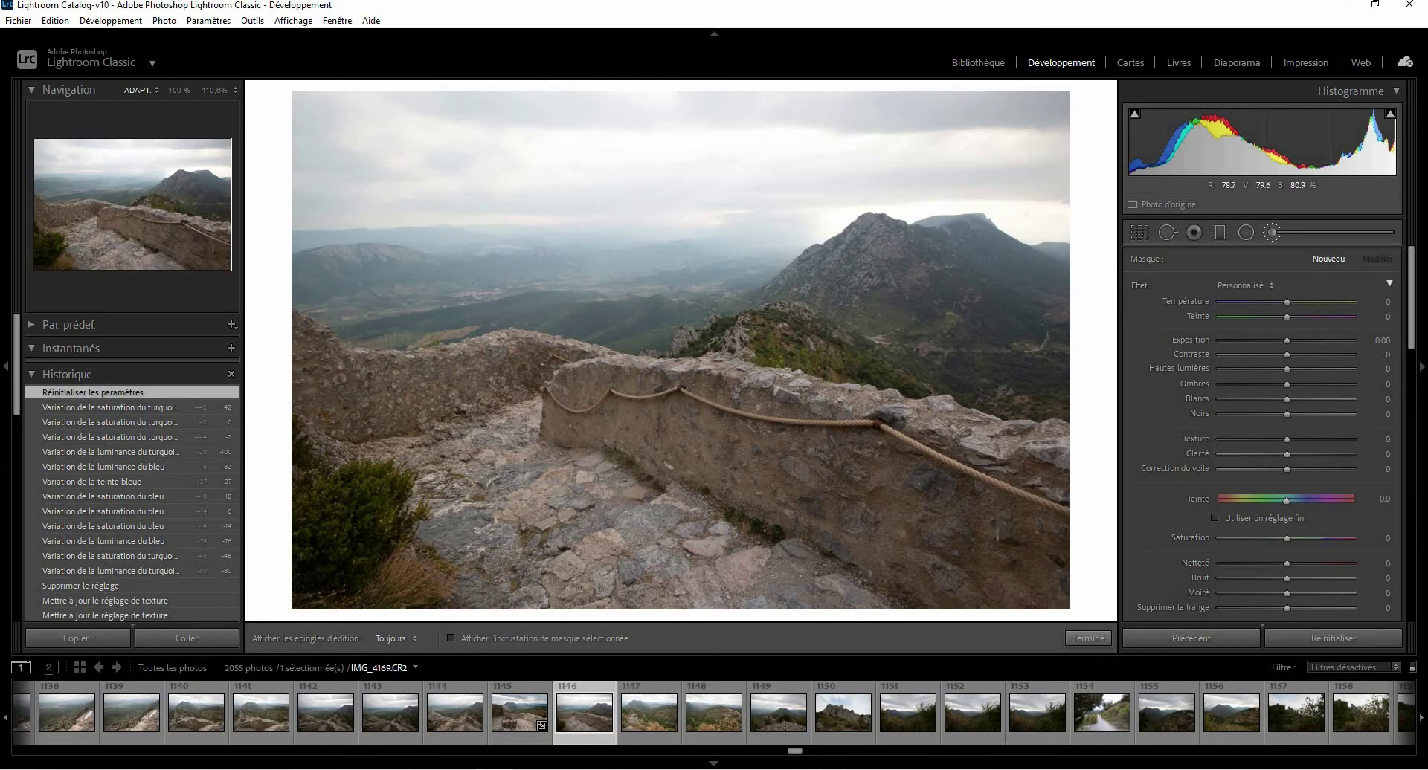
key("h")
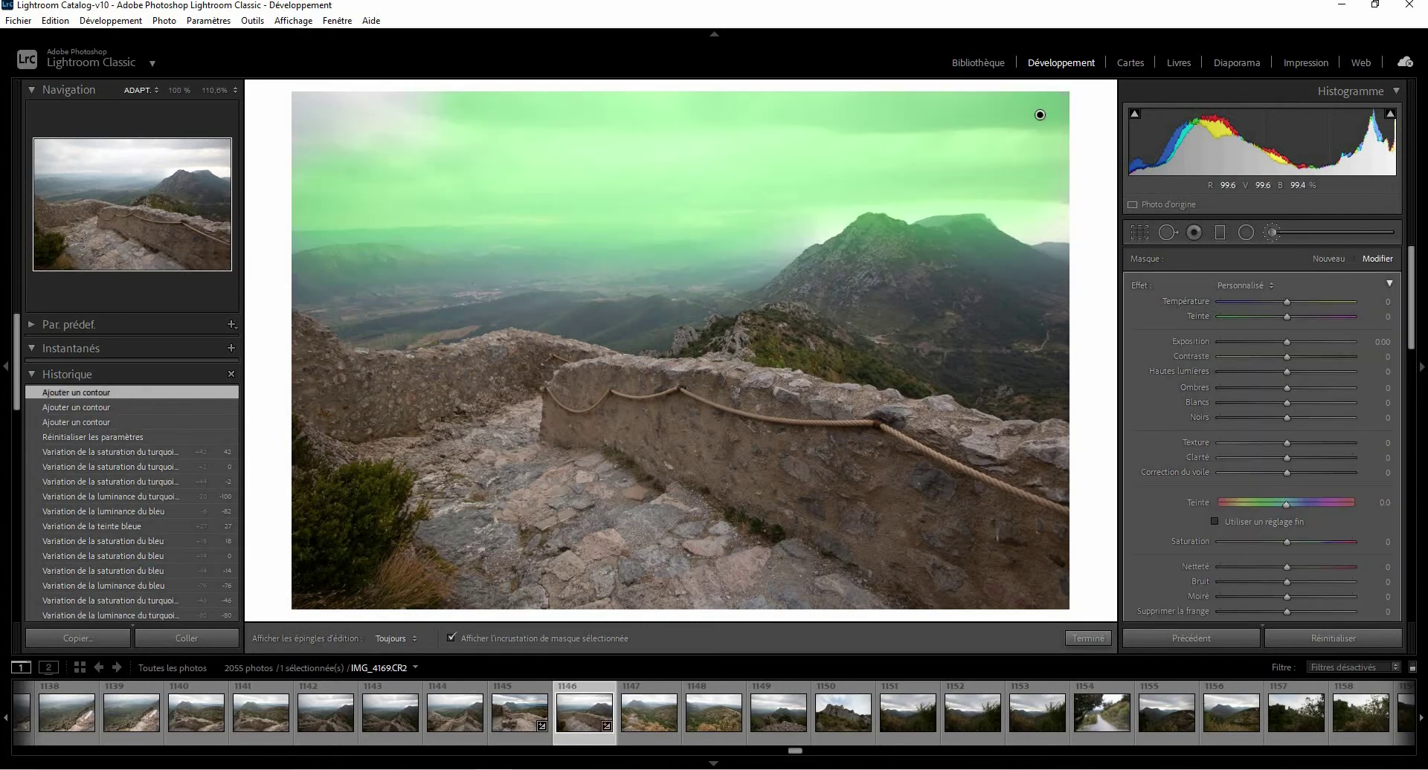
key("o")
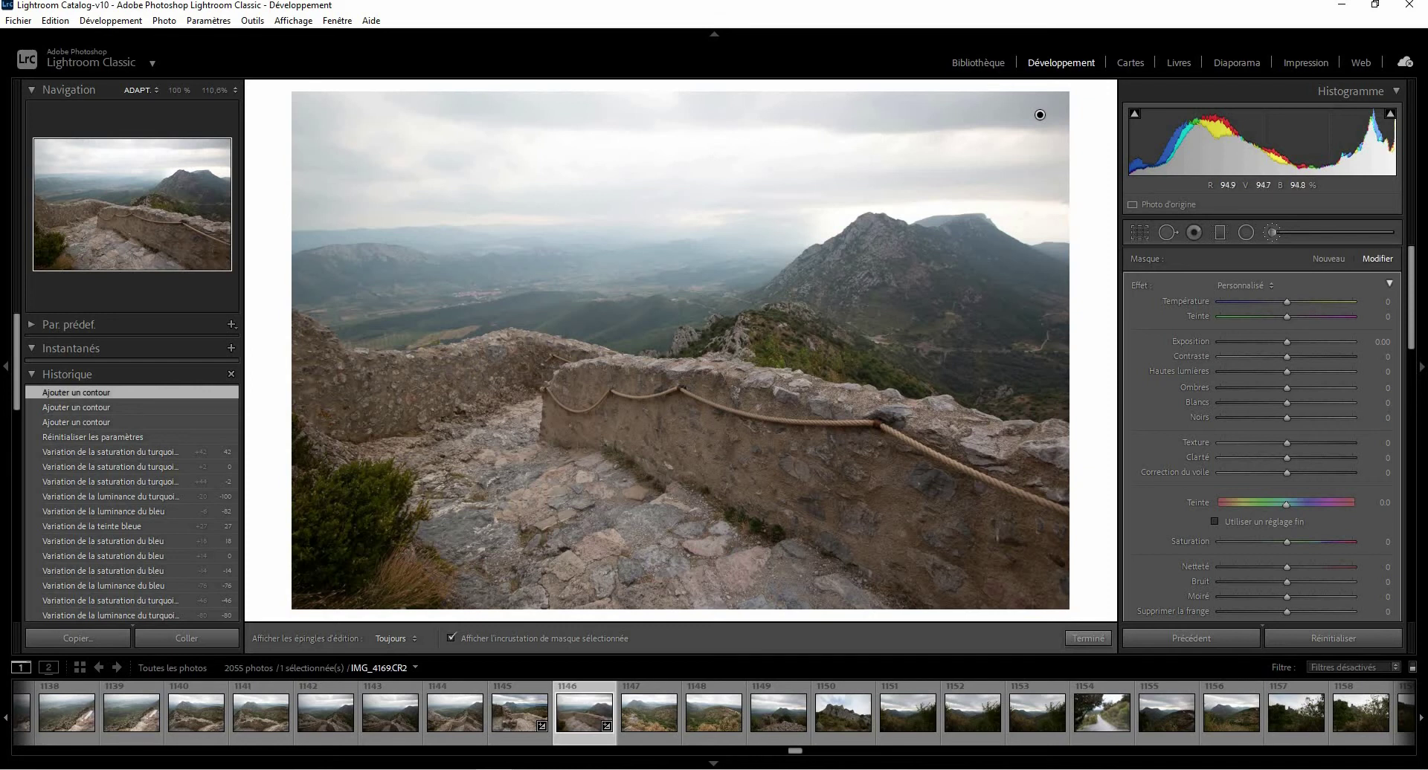
key("h")
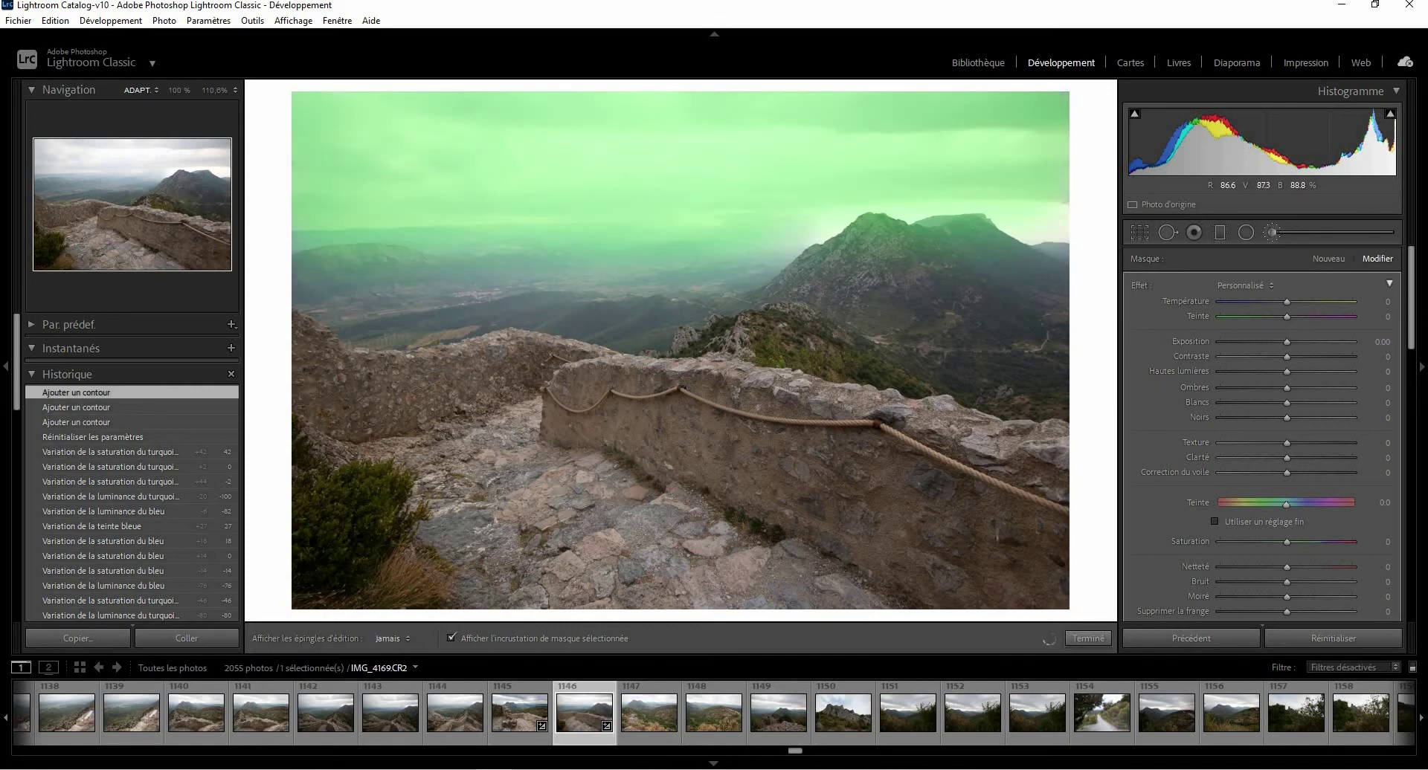
Extend the brush mask over the mountain and erase it from the distant hills below the horizon.
mouse_move(1032, 257)
left_mouse_down()
mouse_move(1049, 262)
mouse_move(858, 247)
mouse_move(788, 275)
left_mouse_up()
left_click_drag(417, 250, 450, 251)
key("h")
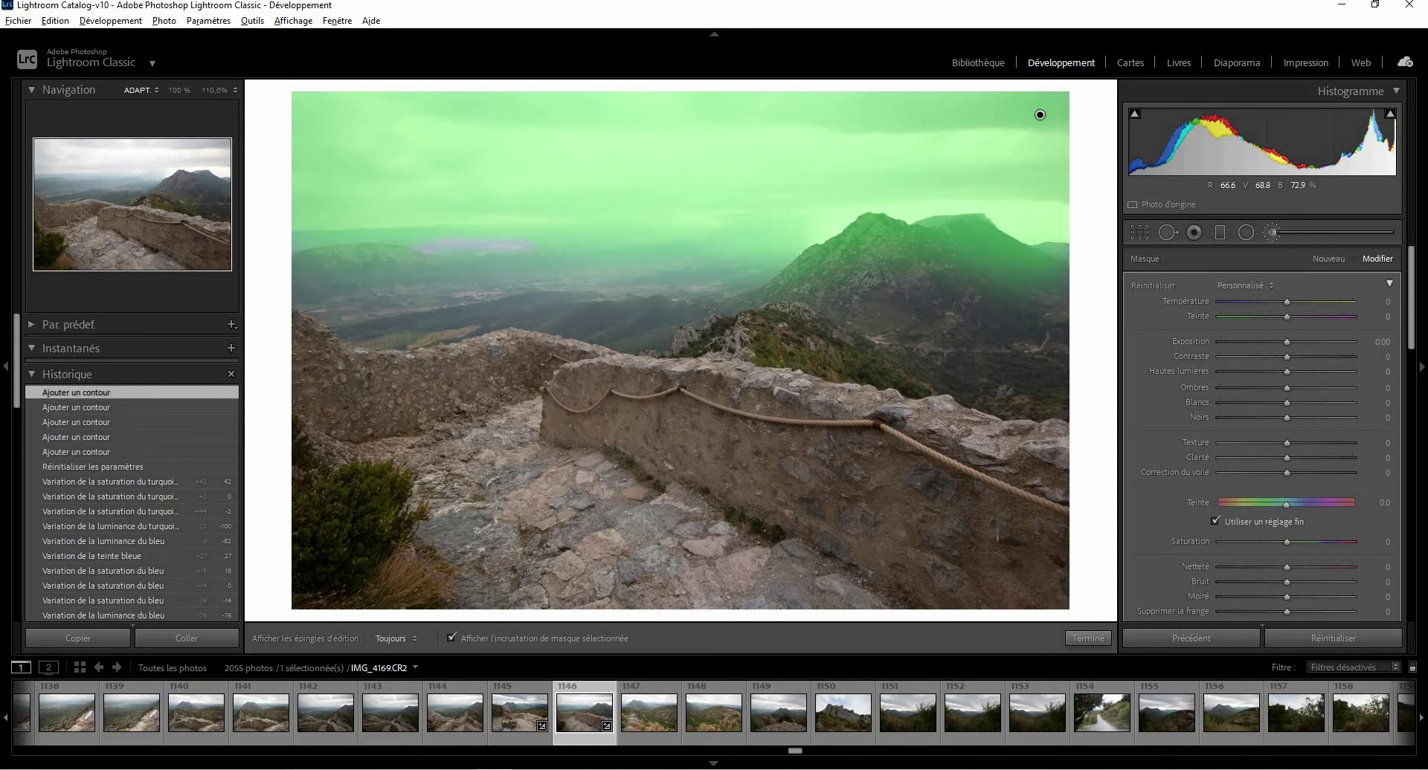
key("h")
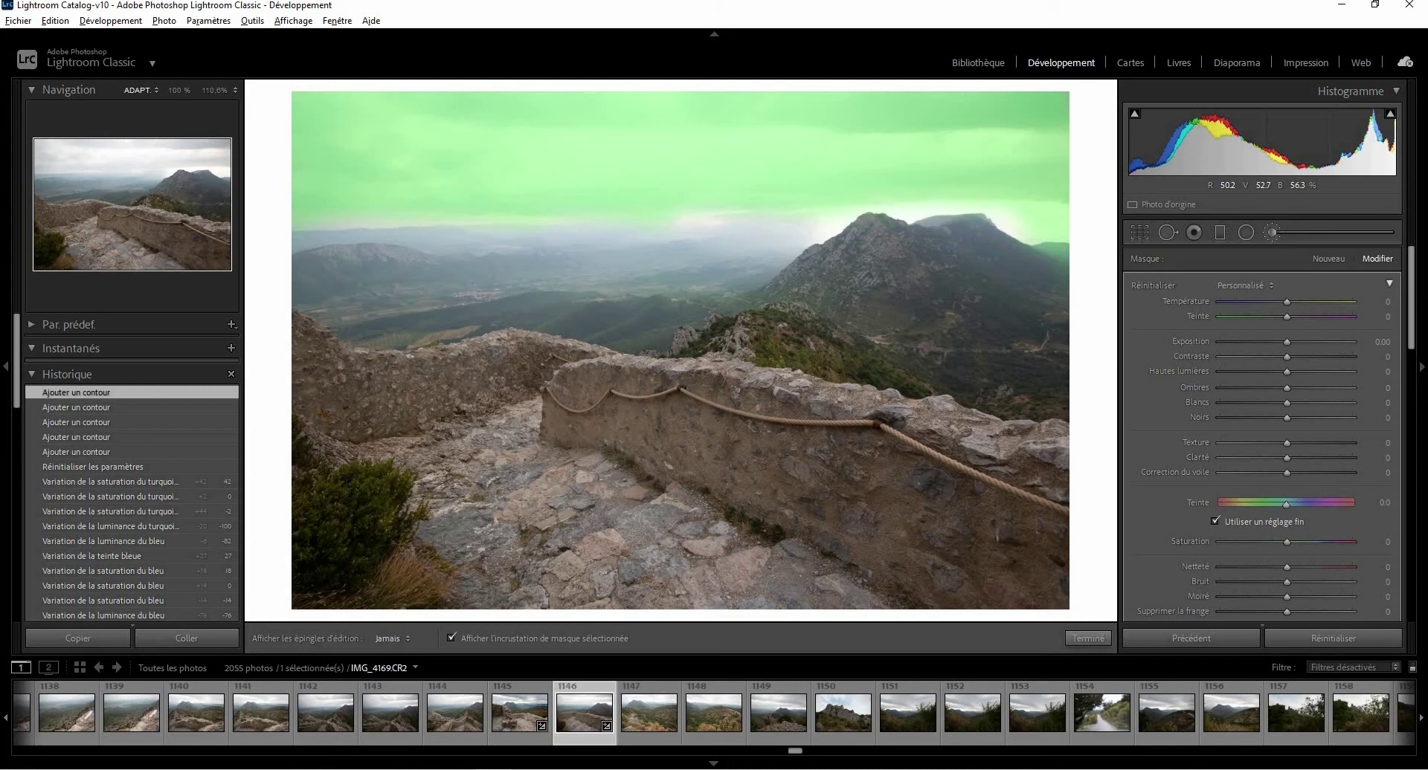
key("h")
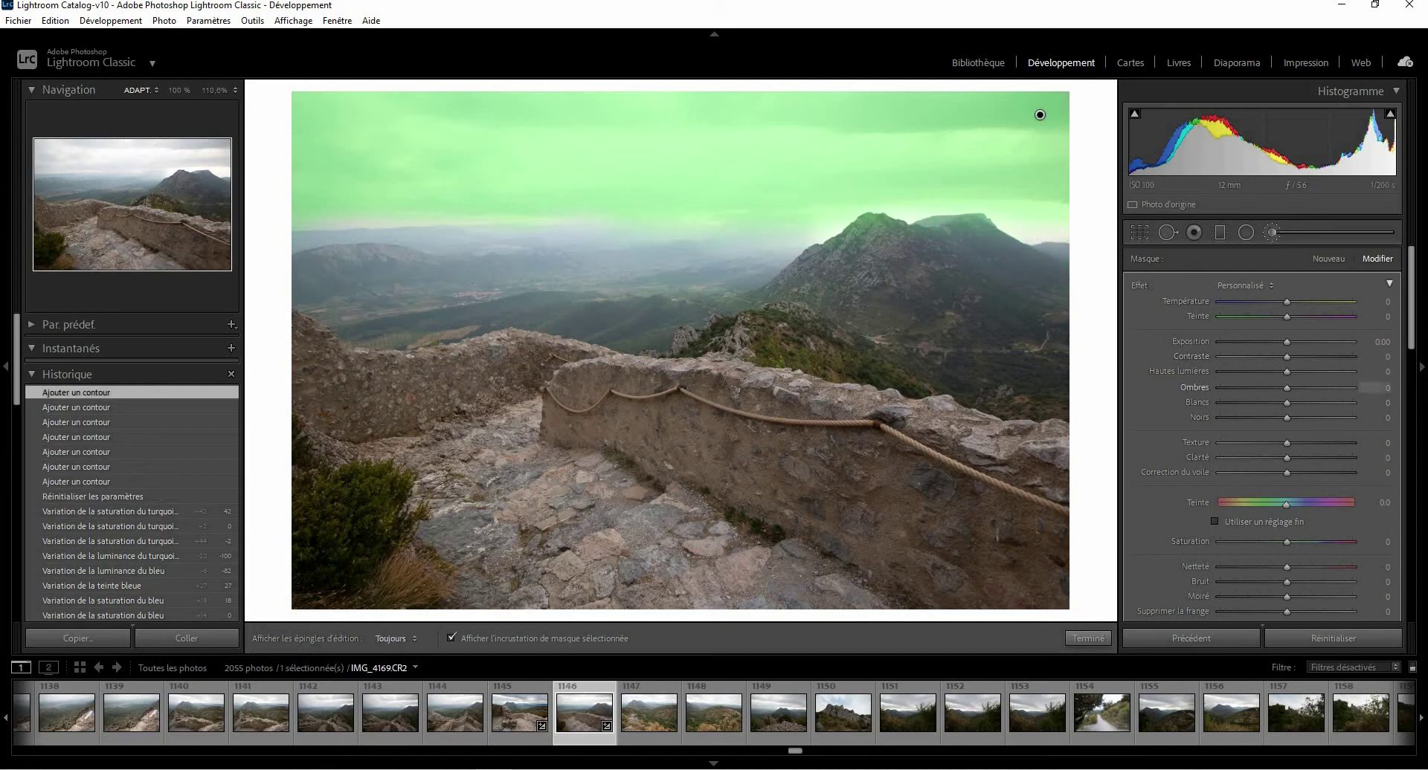
Hide the mask overlay, set the brushed area's exposure to -0.69 and increase its clarity and dehaze.
key("o")
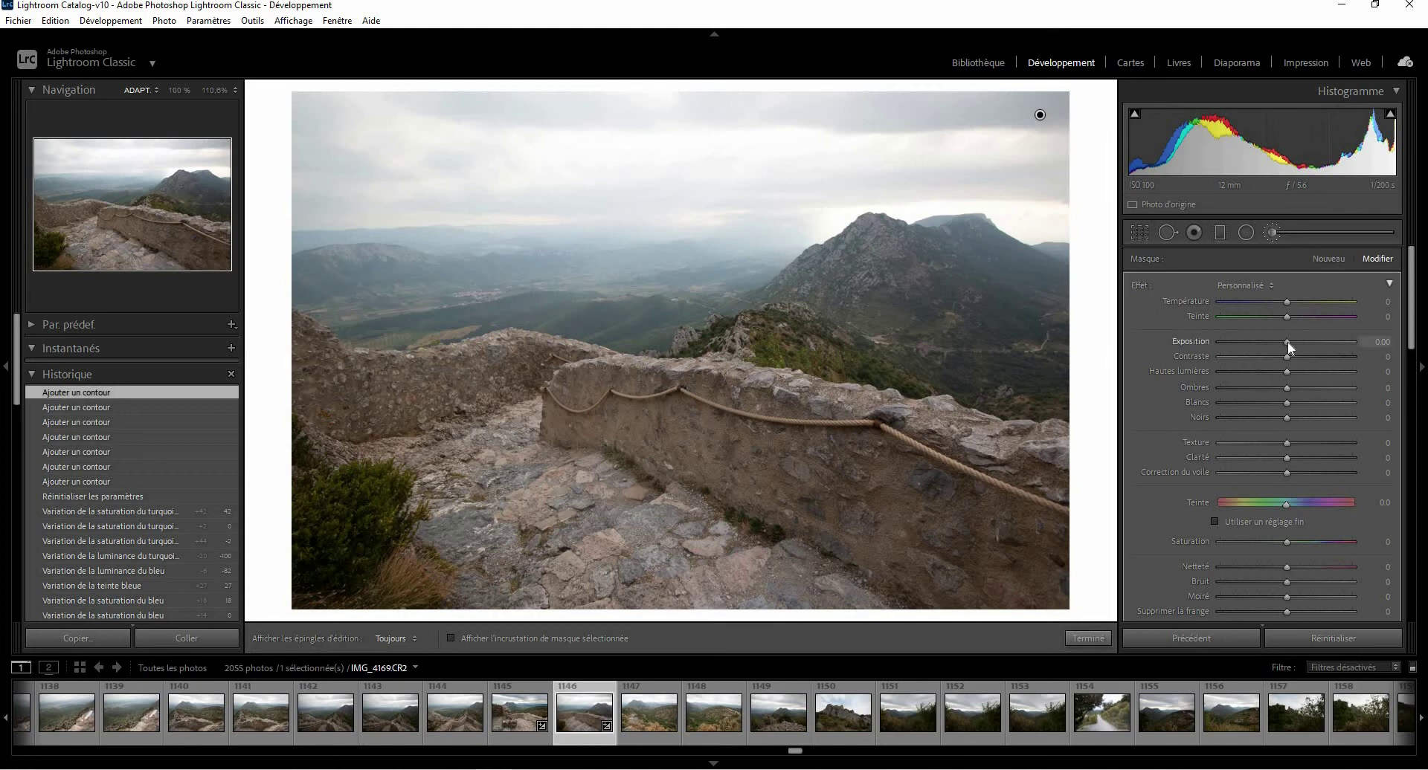
left_click_drag(1283, 343, 1275, 342)
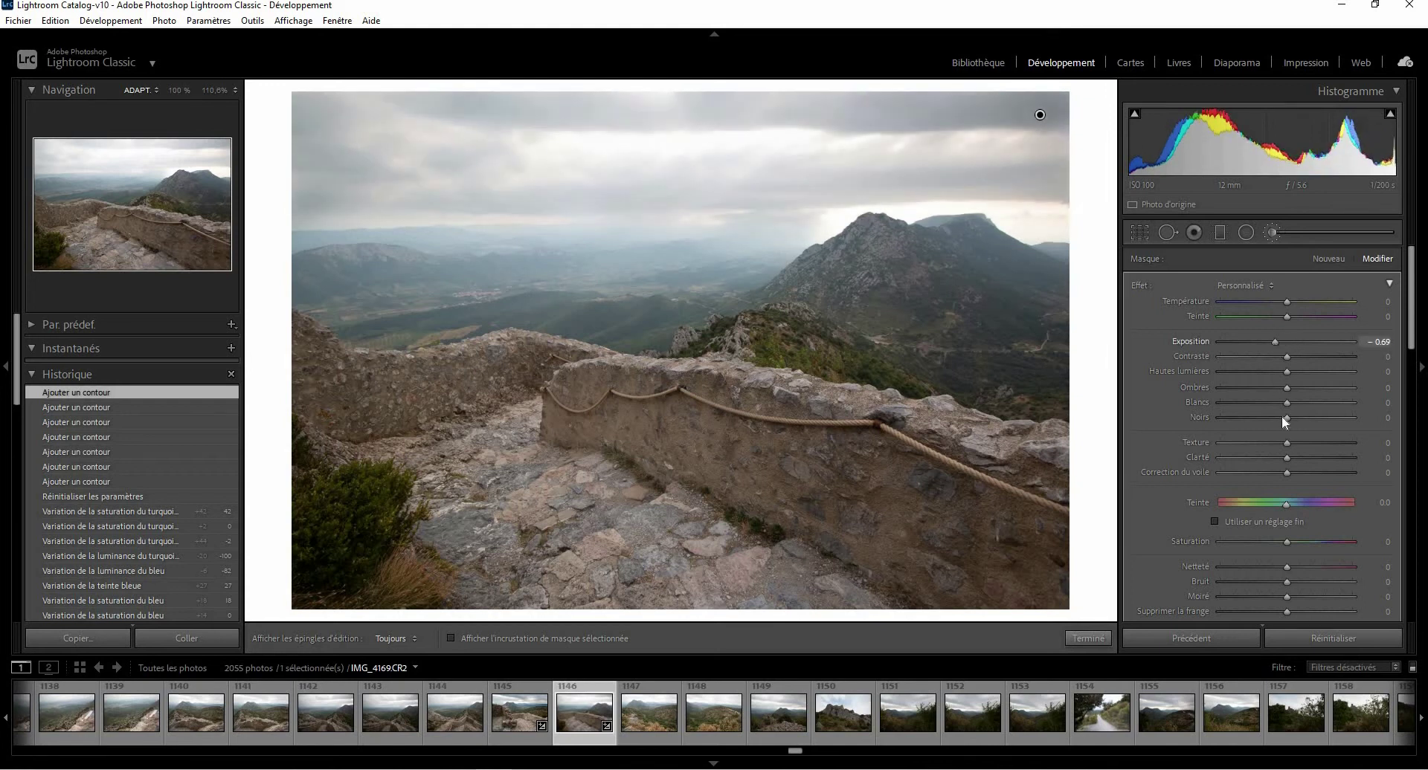
left_click_drag(1287, 442, 1305, 473)
left_click(1303, 457)
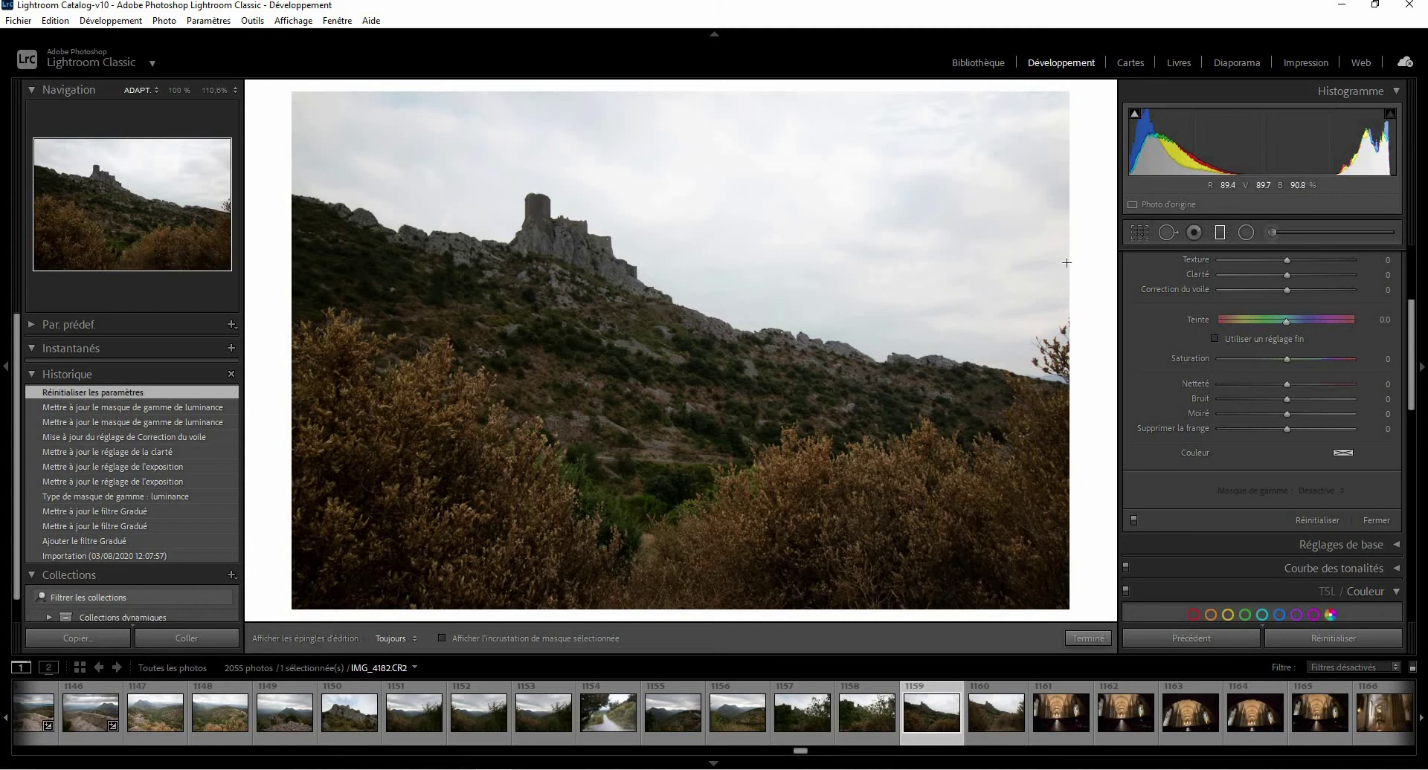
Draw a graduated filter beside the castle in IMG_4182.CR2 and show its mask overlay.
left_click(1220, 233)
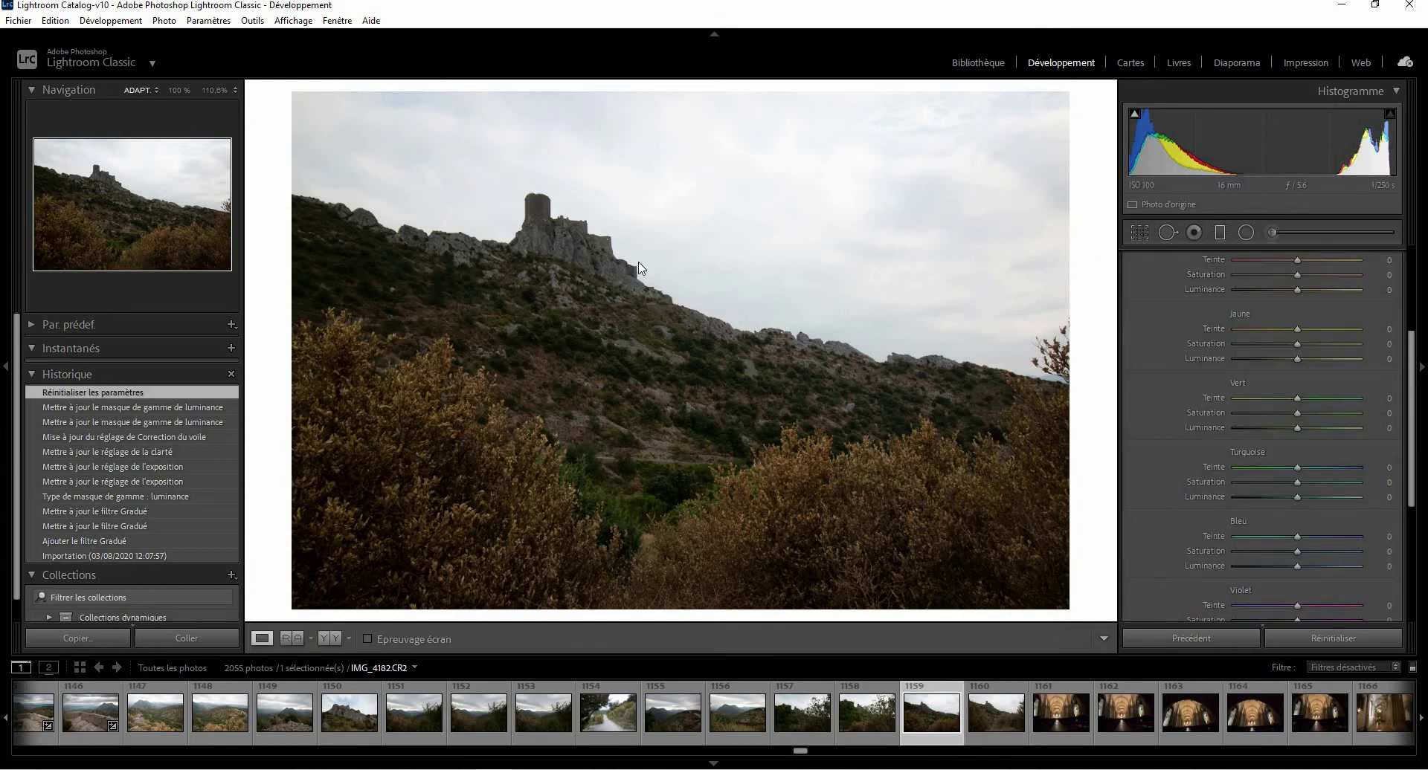
left_click(1220, 233)
left_click_drag(652, 195, 647, 140)
left_click_drag(632, 201, 628, 213)
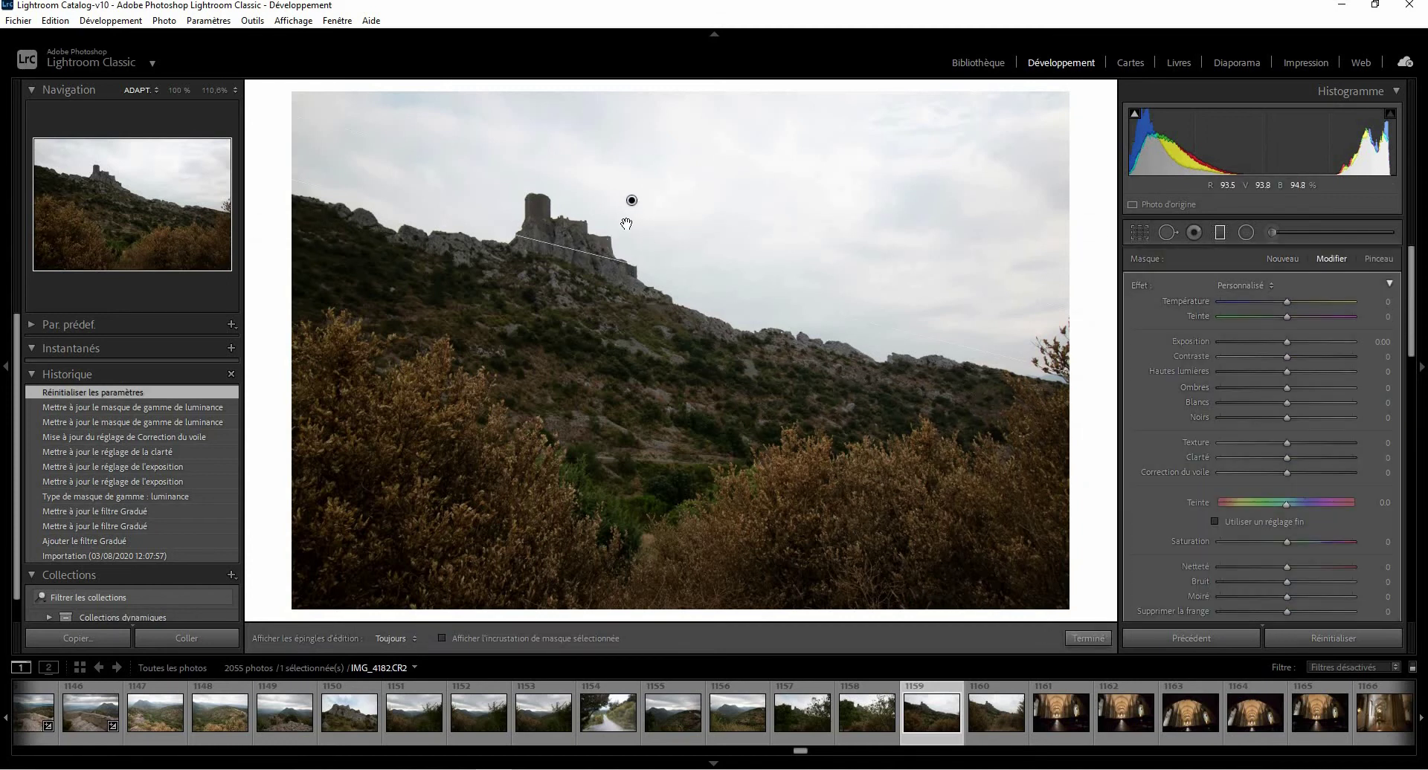
key("o")
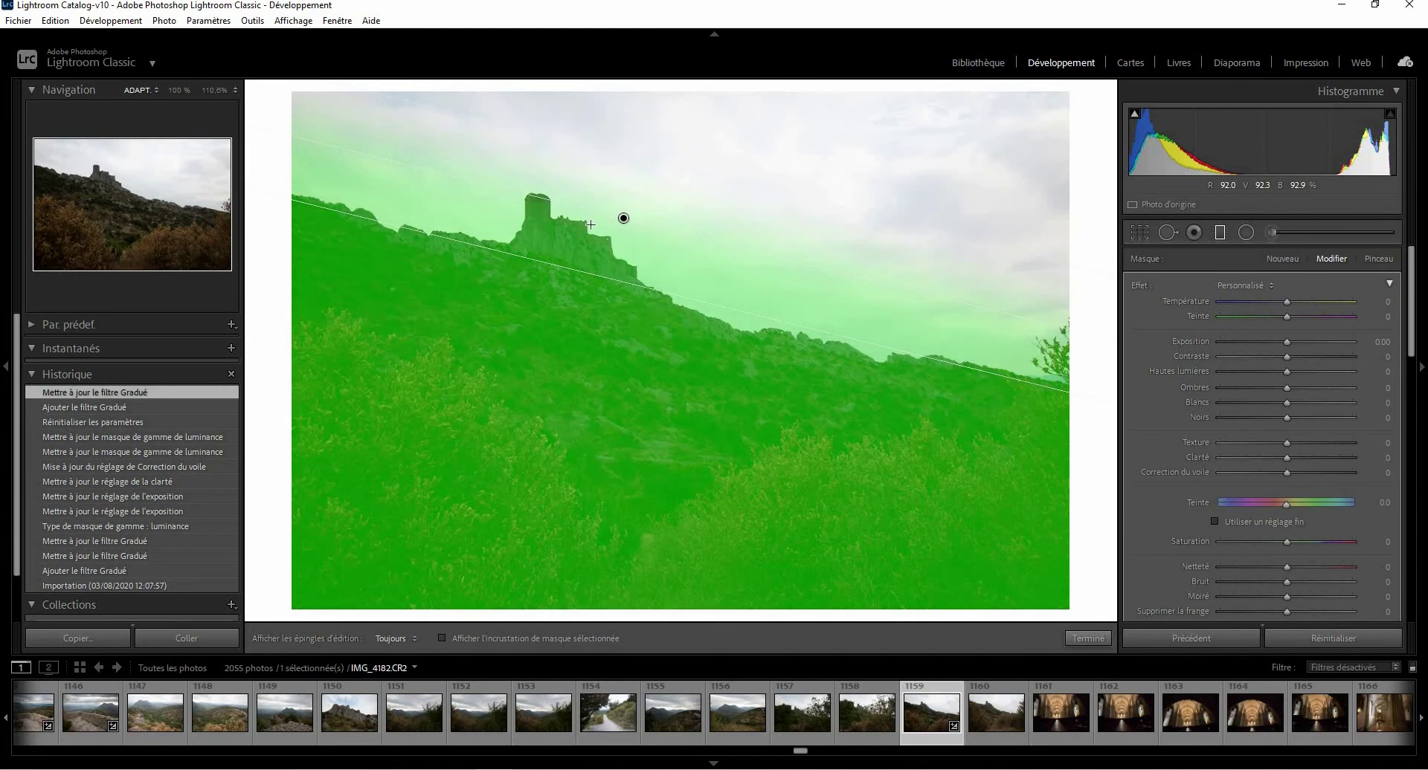
Align the graduated filter with the ridge to cover the sky, then set exposure to -0.43, clarity to 28 and dehaze to 35.
left_click_drag(568, 202, 710, 256)
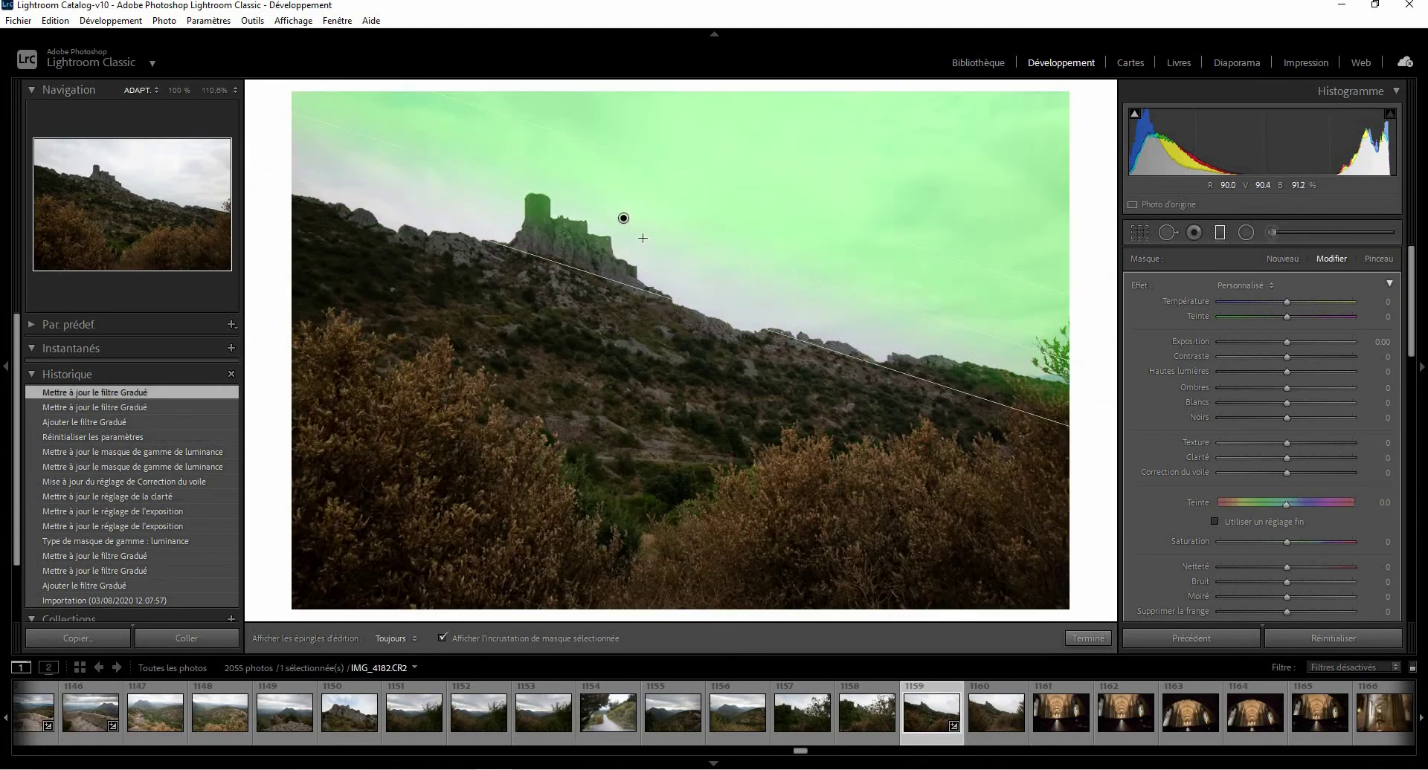
left_click_drag(620, 219, 744, 274)
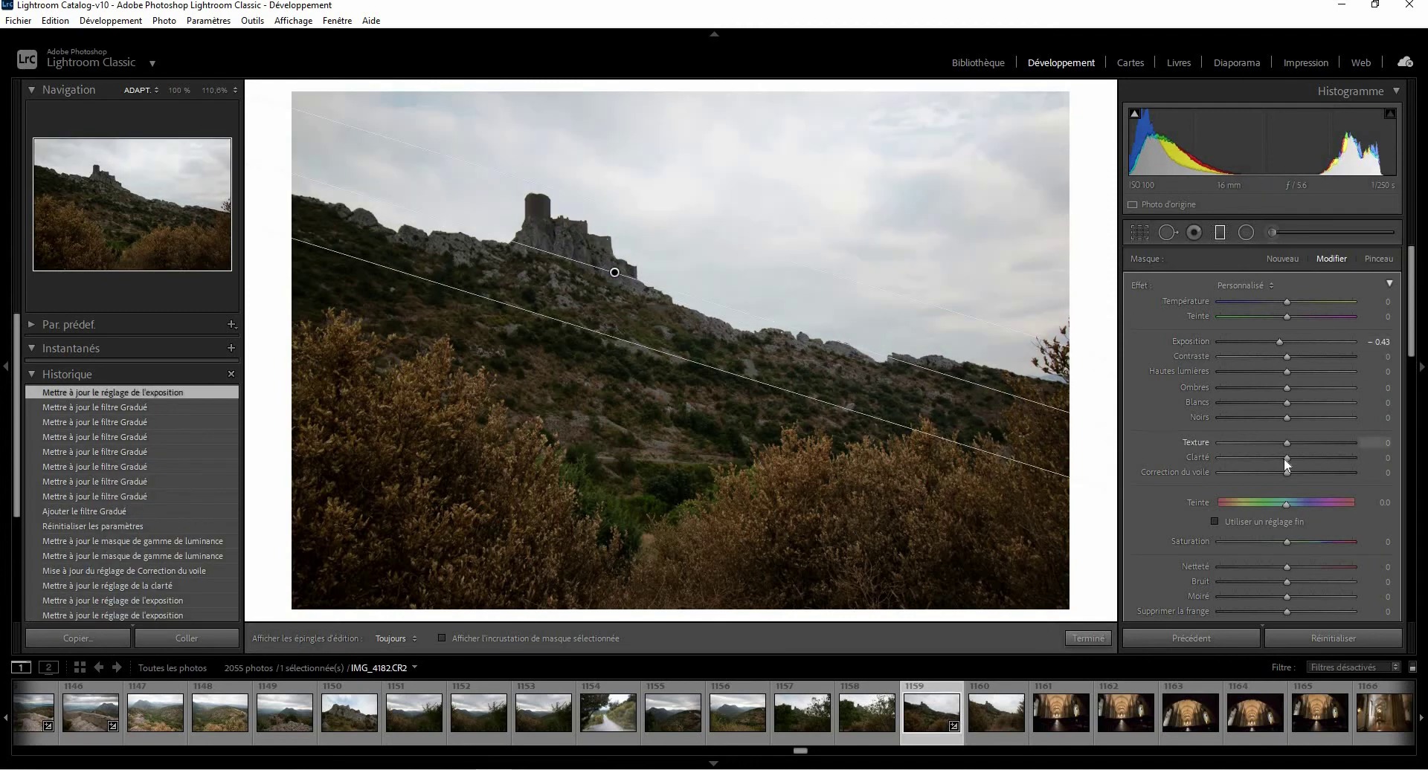
left_click_drag(1284, 458, 1305, 454)
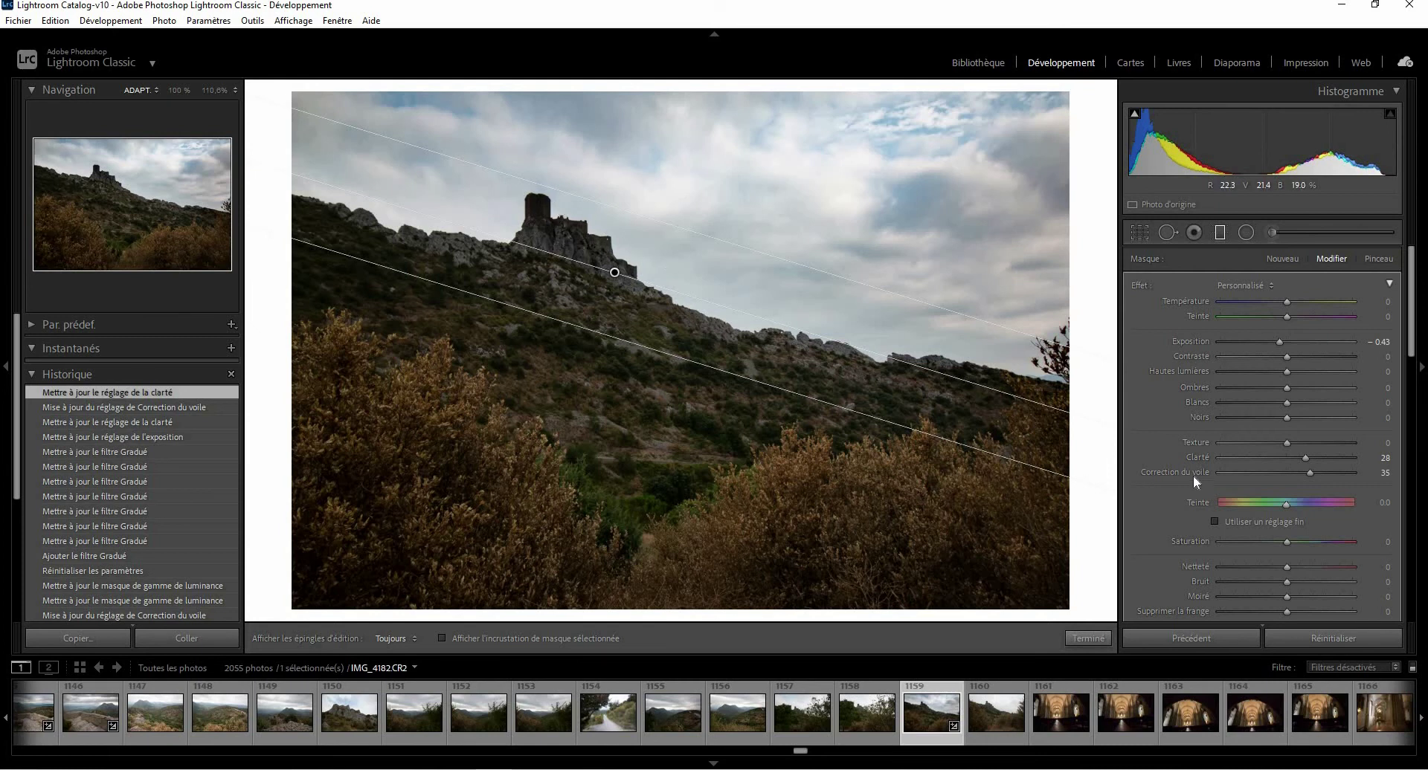
Add a luminance range mask to the graduated filter with the range set to 95/100, previewing the mask in black and white.
left_click_drag(1412, 357, 1412, 411)
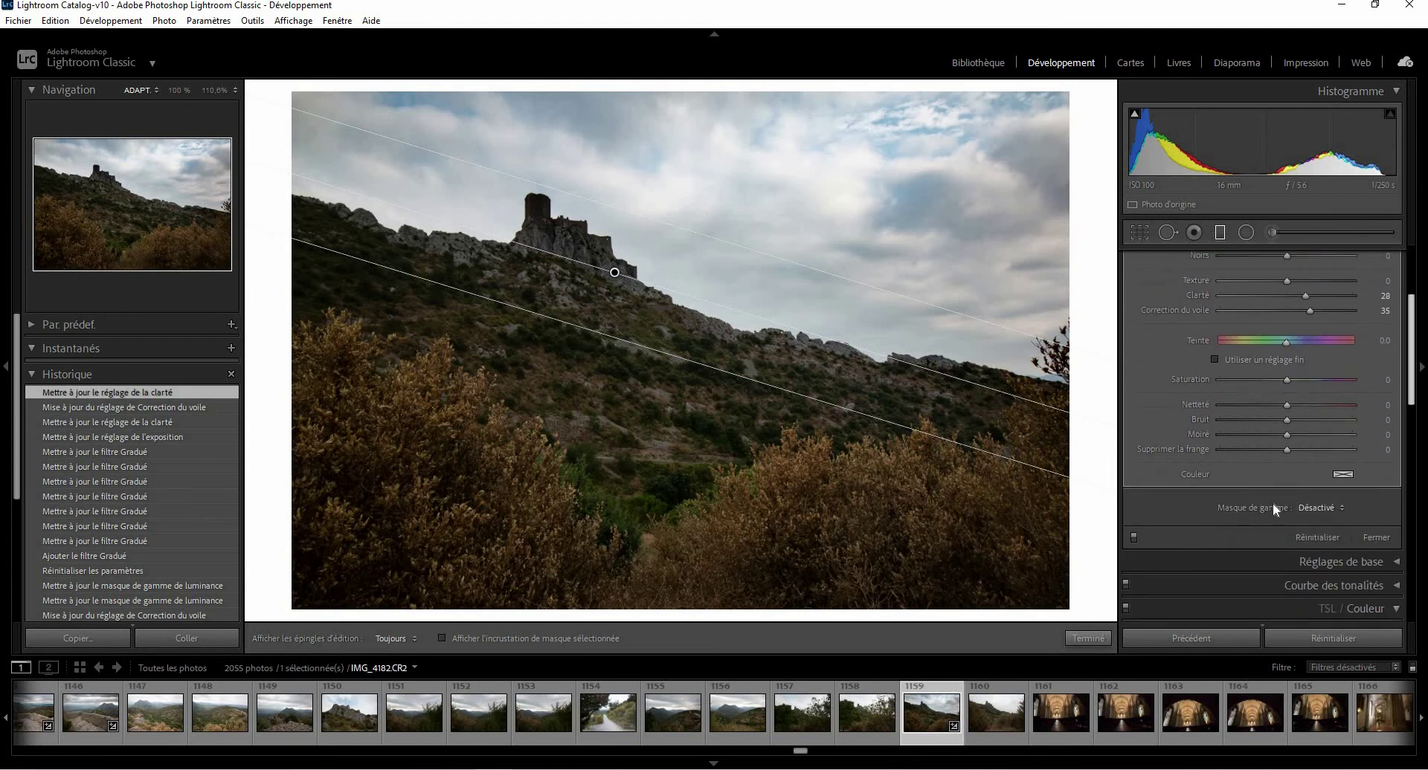
left_click(1331, 508)
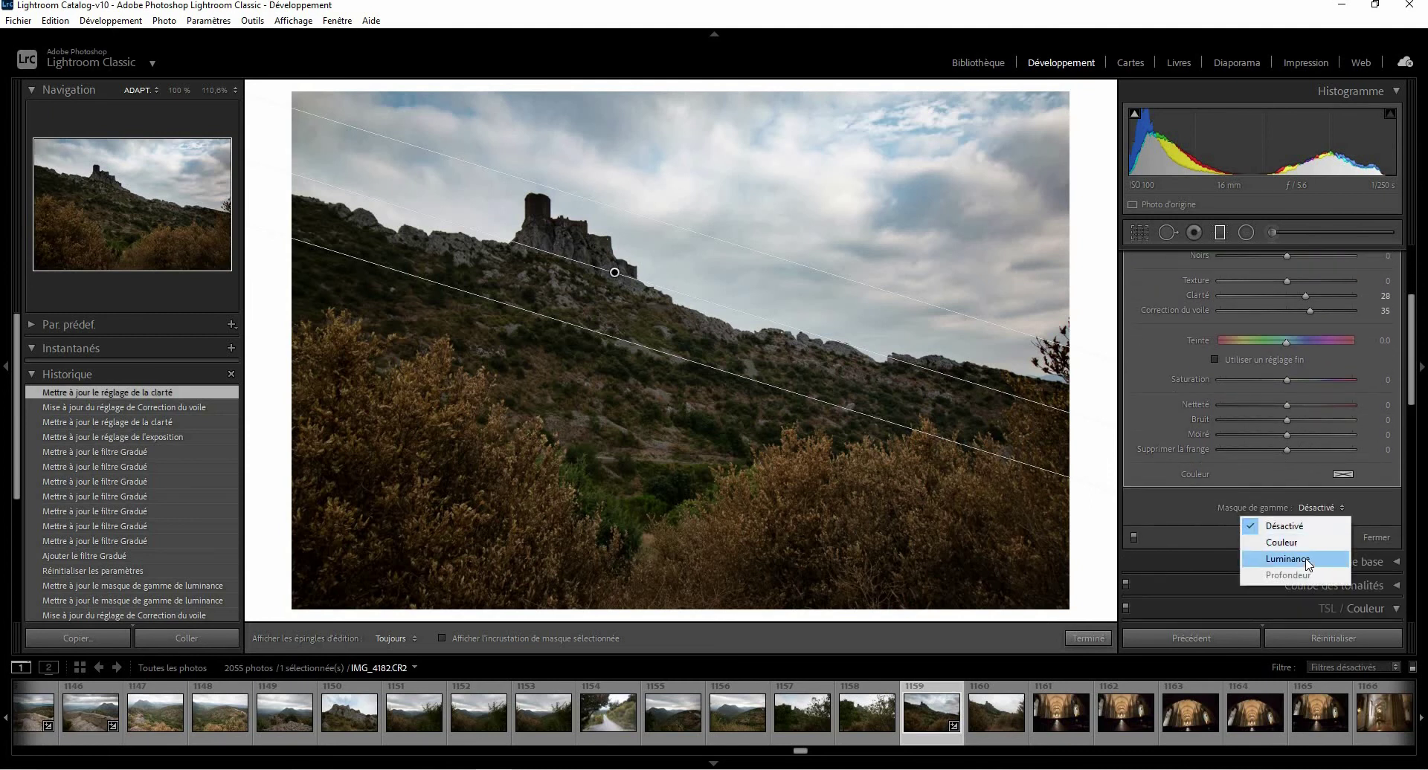
left_click(1309, 564)
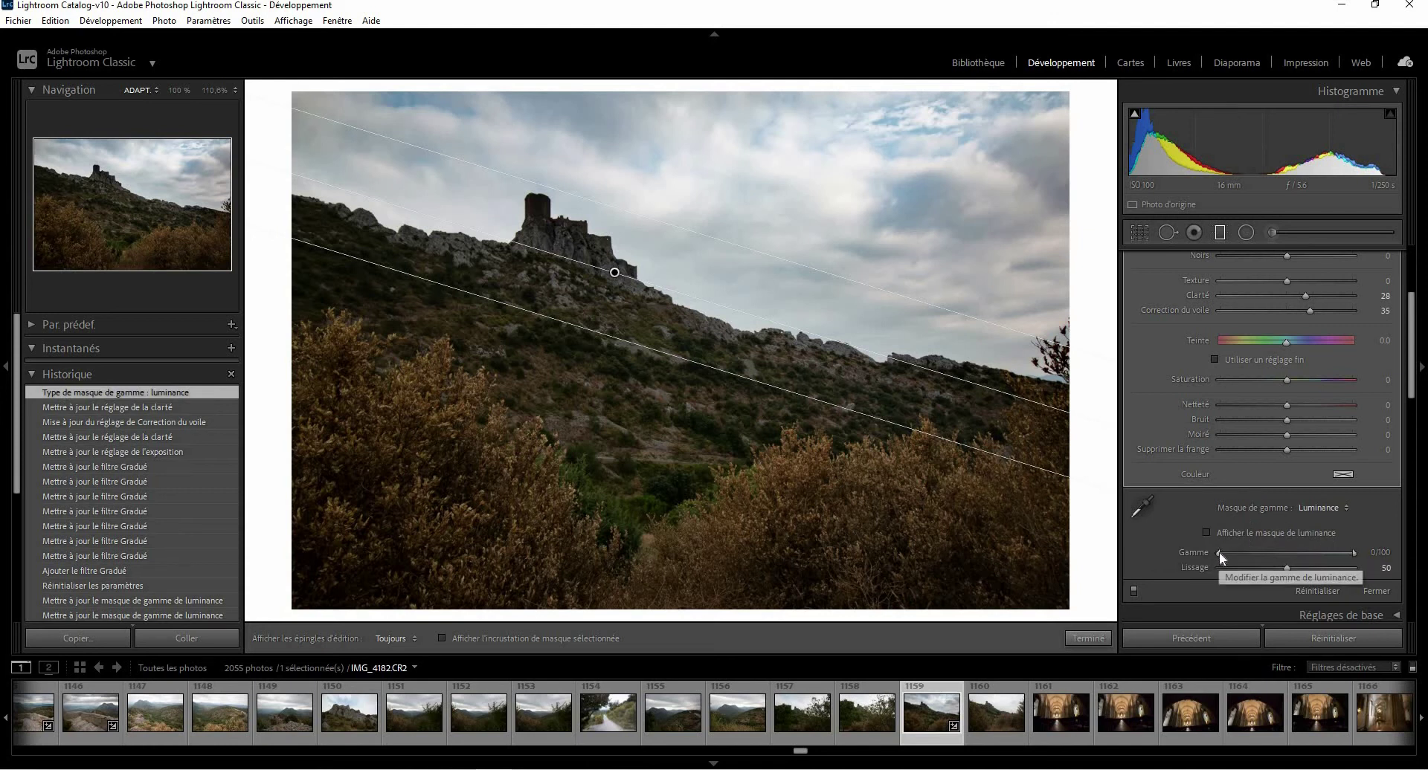
key("alt")
left_click_drag(1221, 554, 1361, 554)
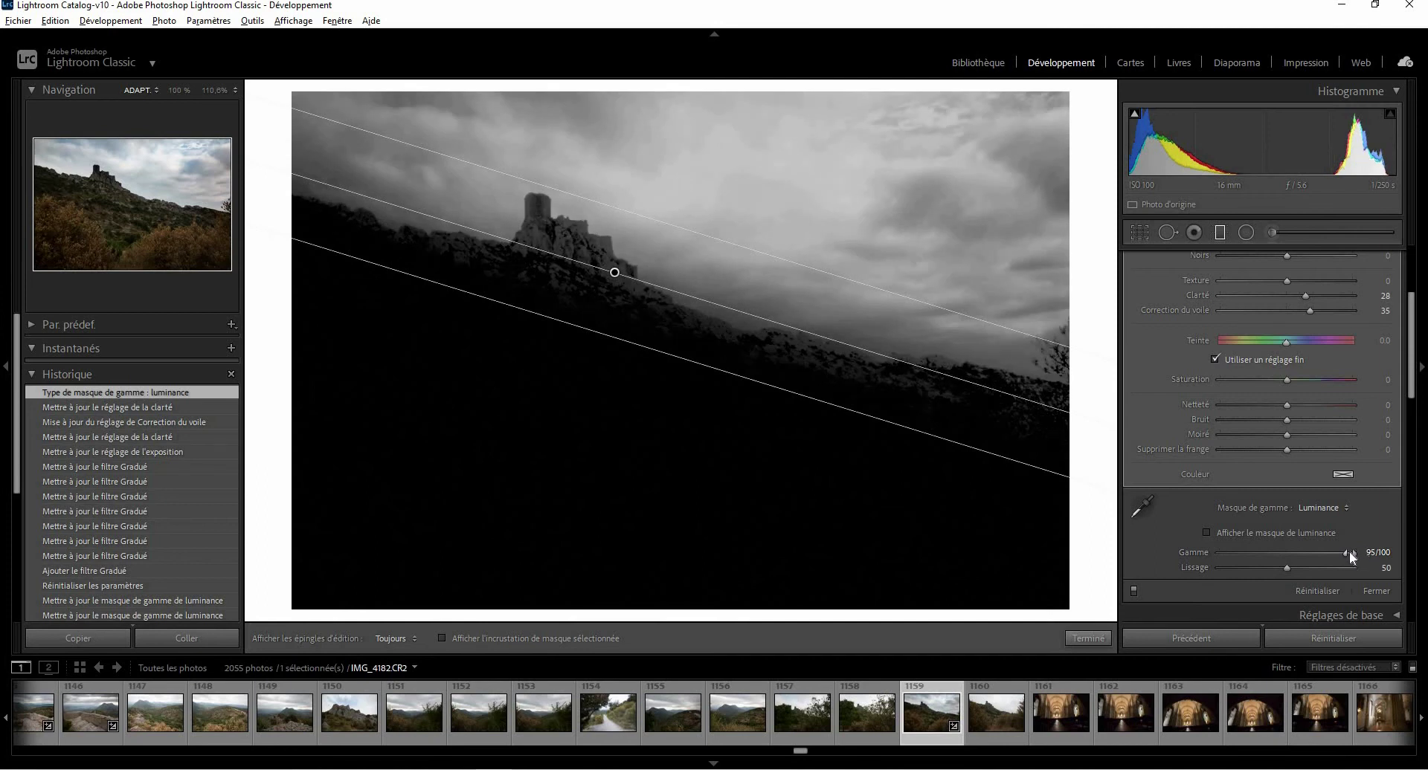
left_click_drag(1349, 551, 1349, 551)
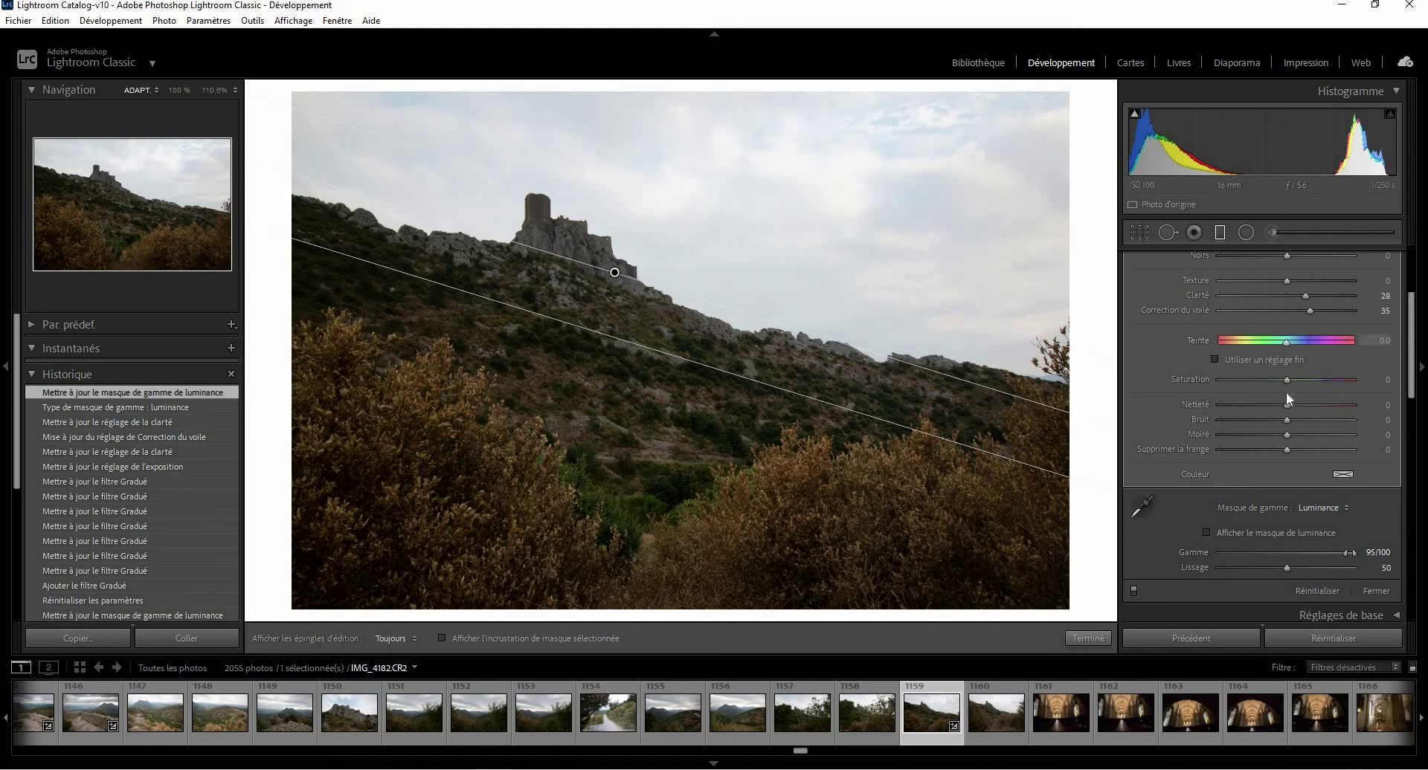
Widen the filter's luminance range slightly by lowering its lower limit.
scroll(1283, 408, "up", 3)
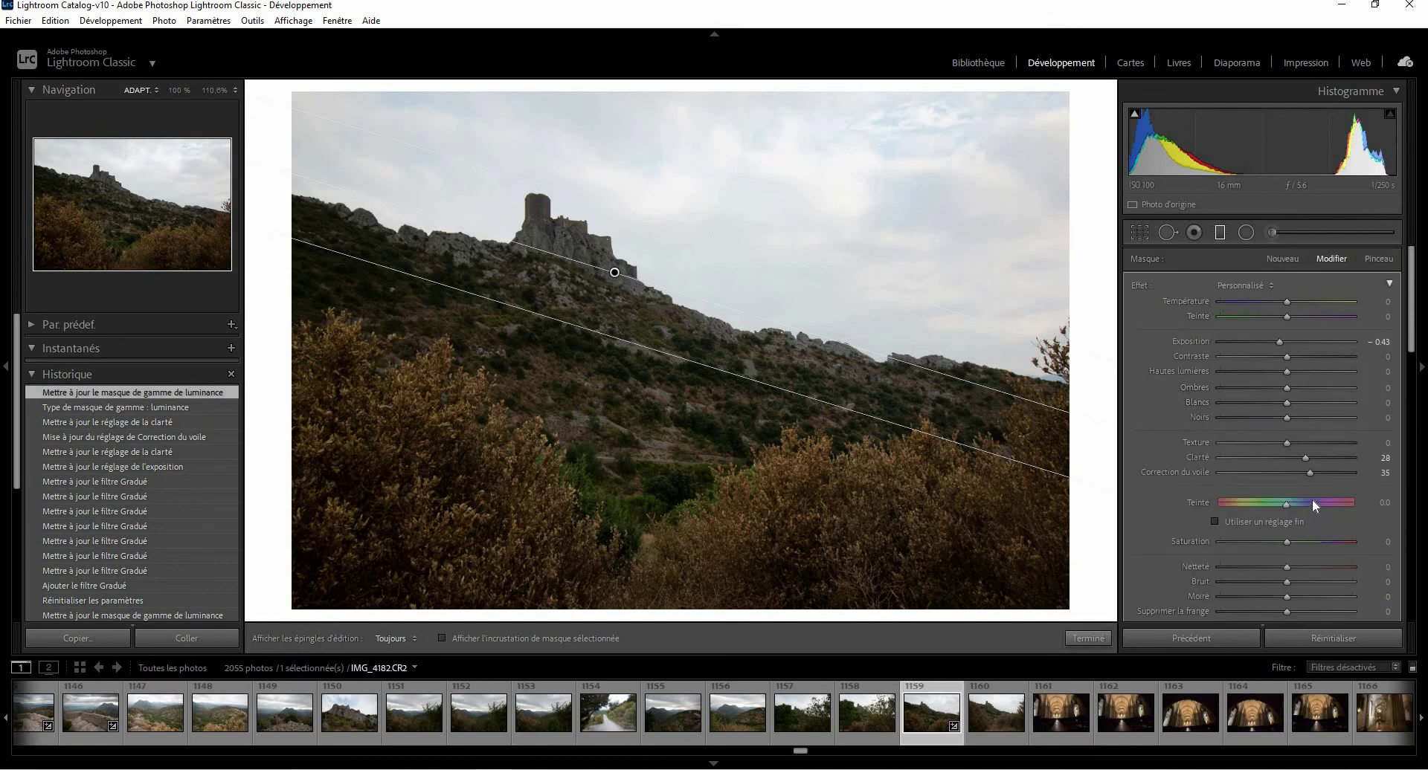
scroll(1312, 498, "down", 3)
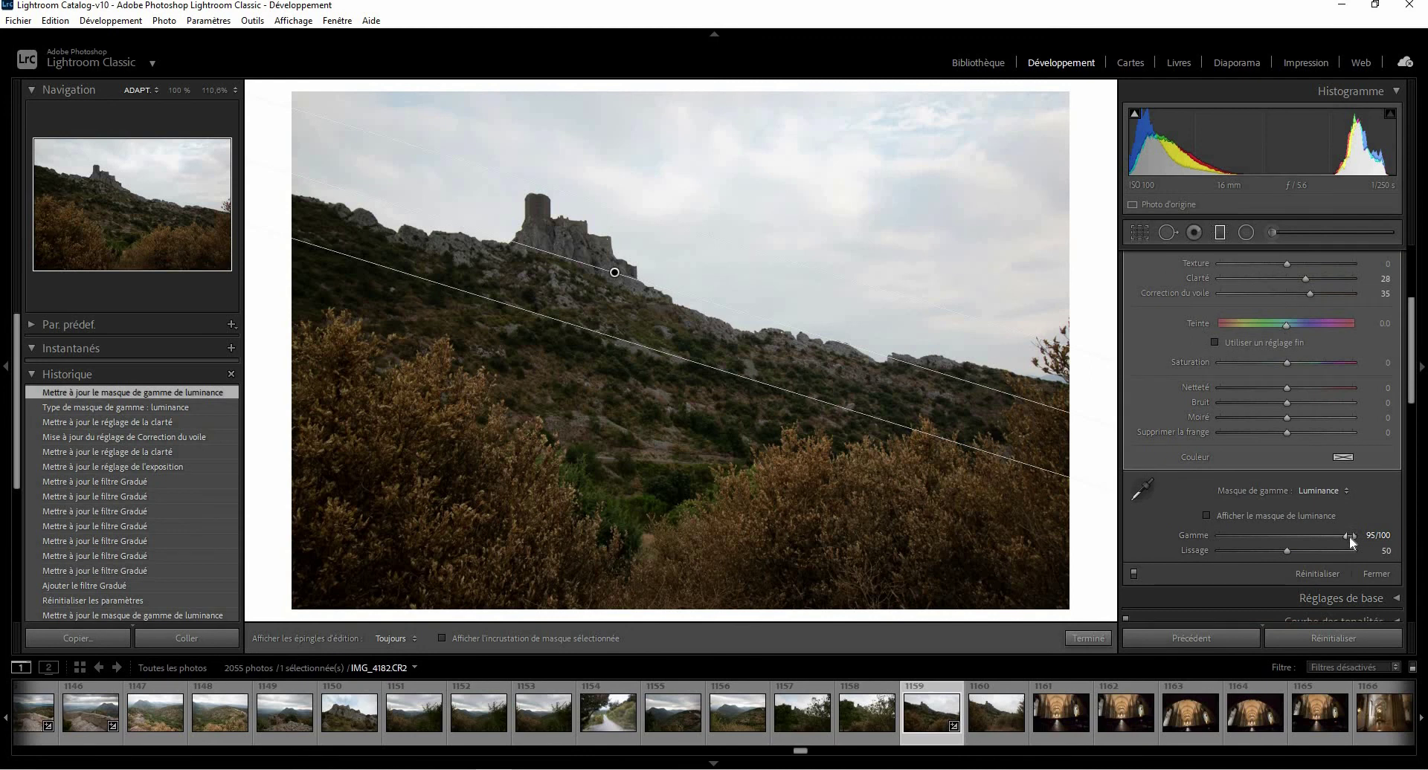
left_click_drag(1347, 536, 1337, 535)
scroll(1306, 411, "up", 2)
scroll(1307, 431, "up", 2)
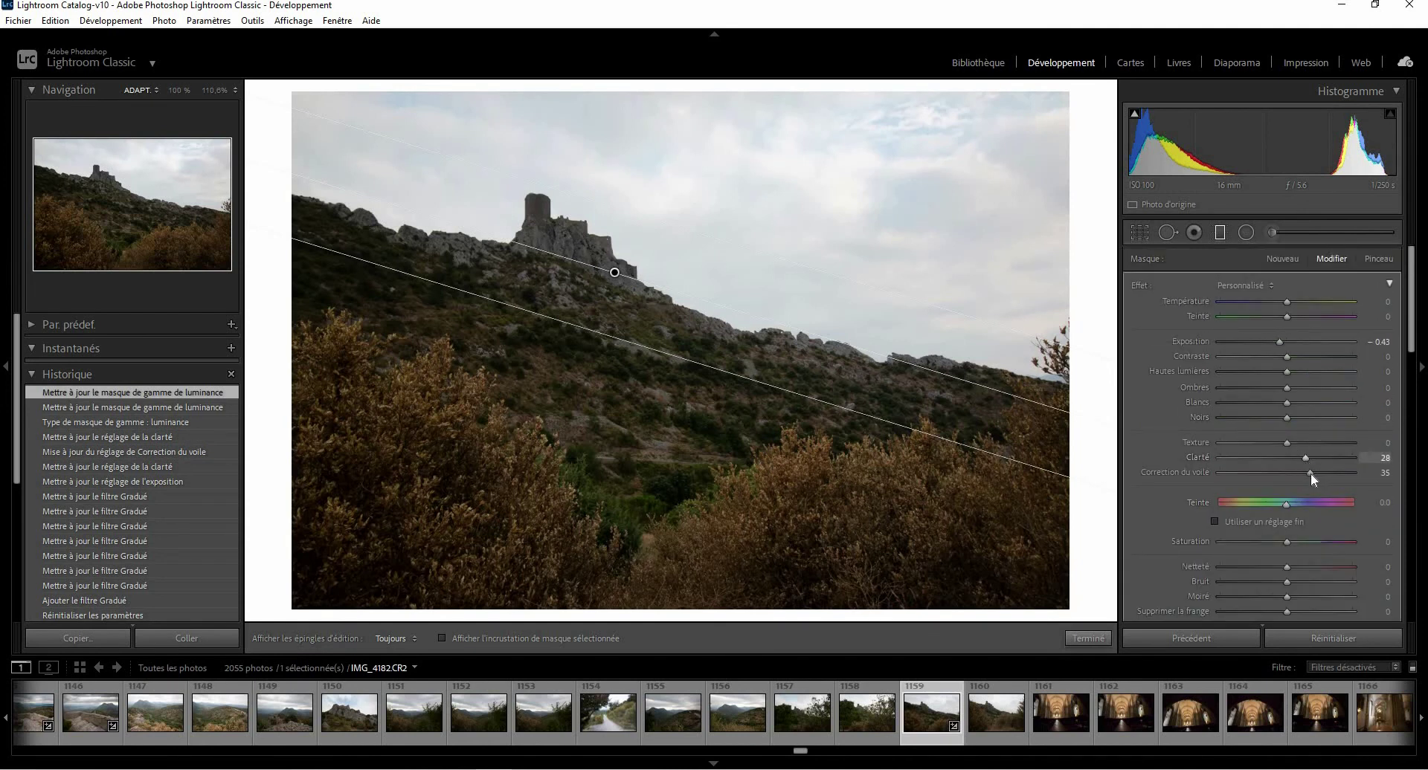
Set the graduated filter's dehaze to 93 and clarity to 45, comparing with an earlier history state along the way.
left_click(1314, 473)
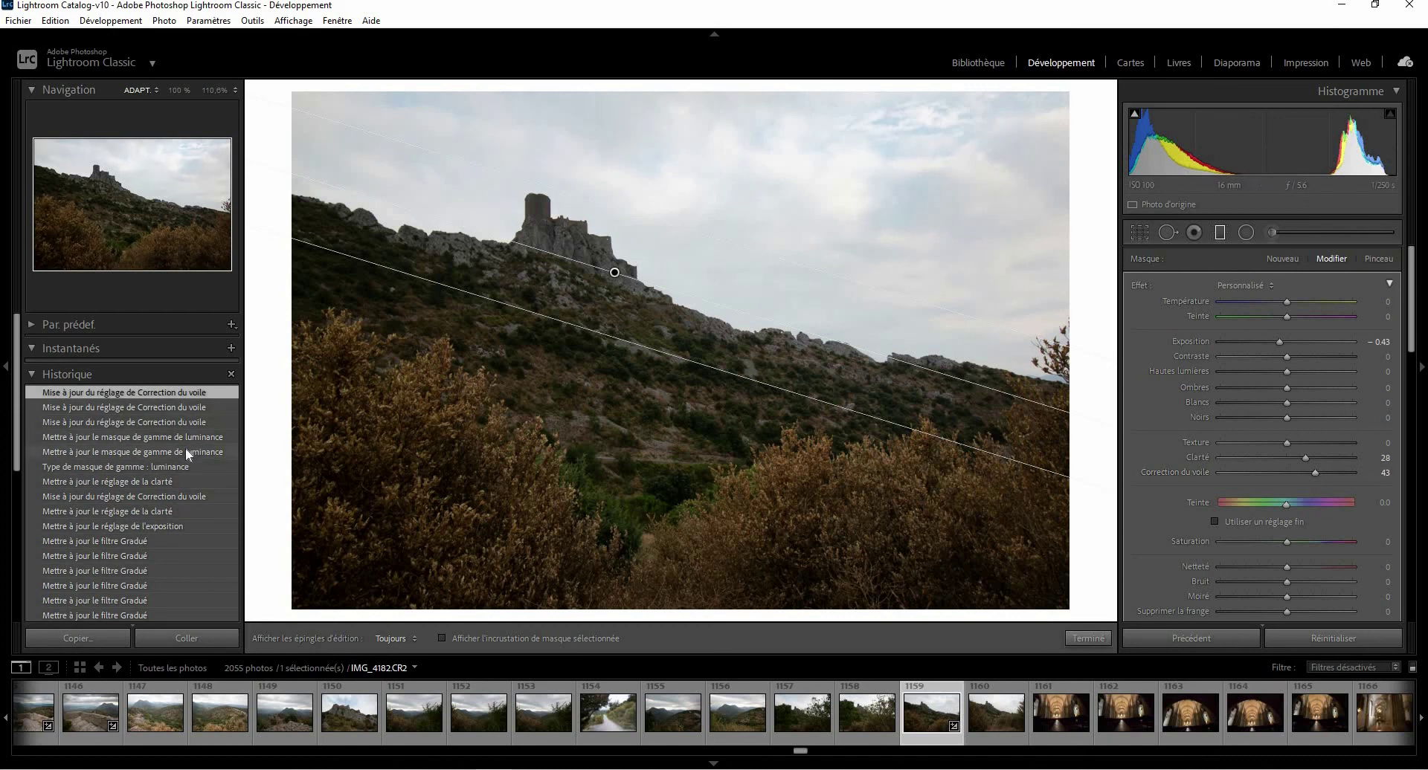
left_click(180, 467)
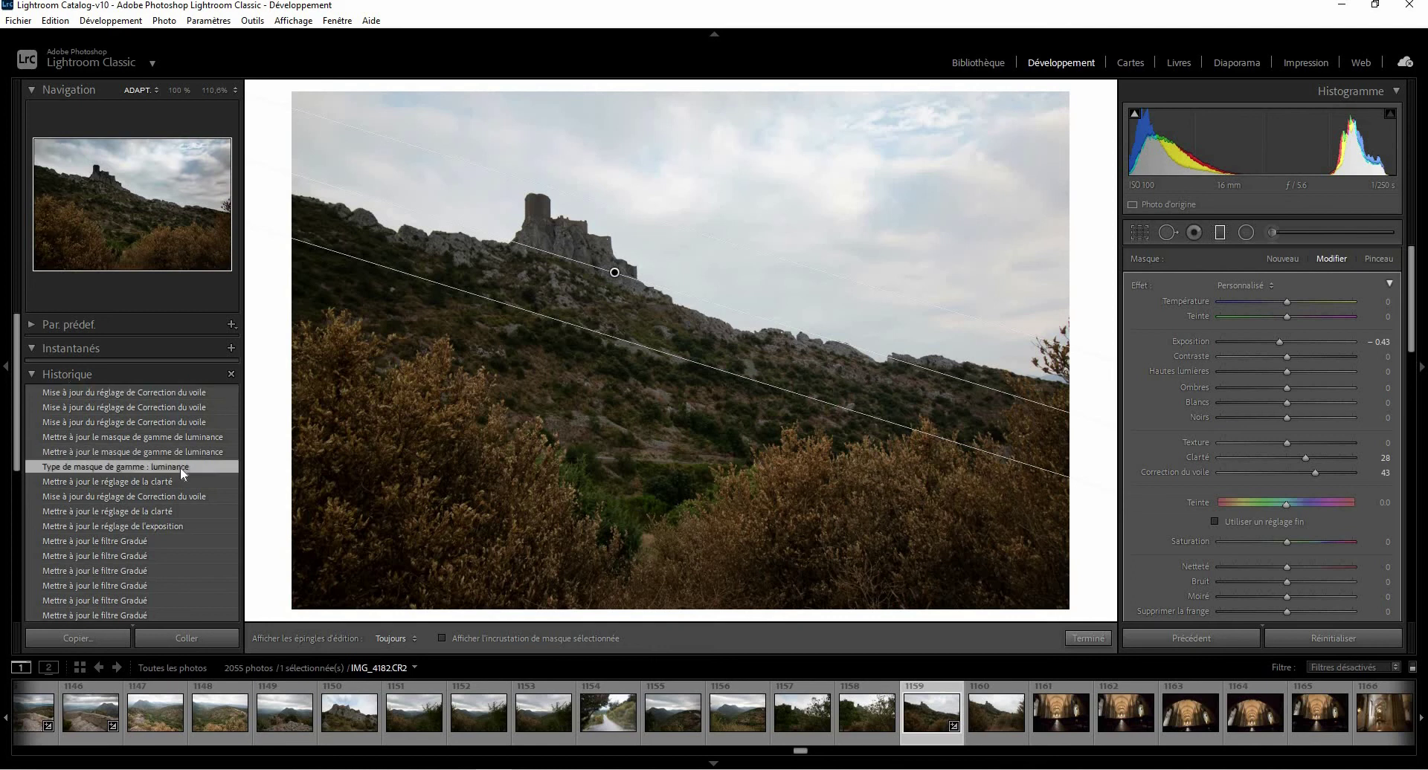
left_click(144, 393)
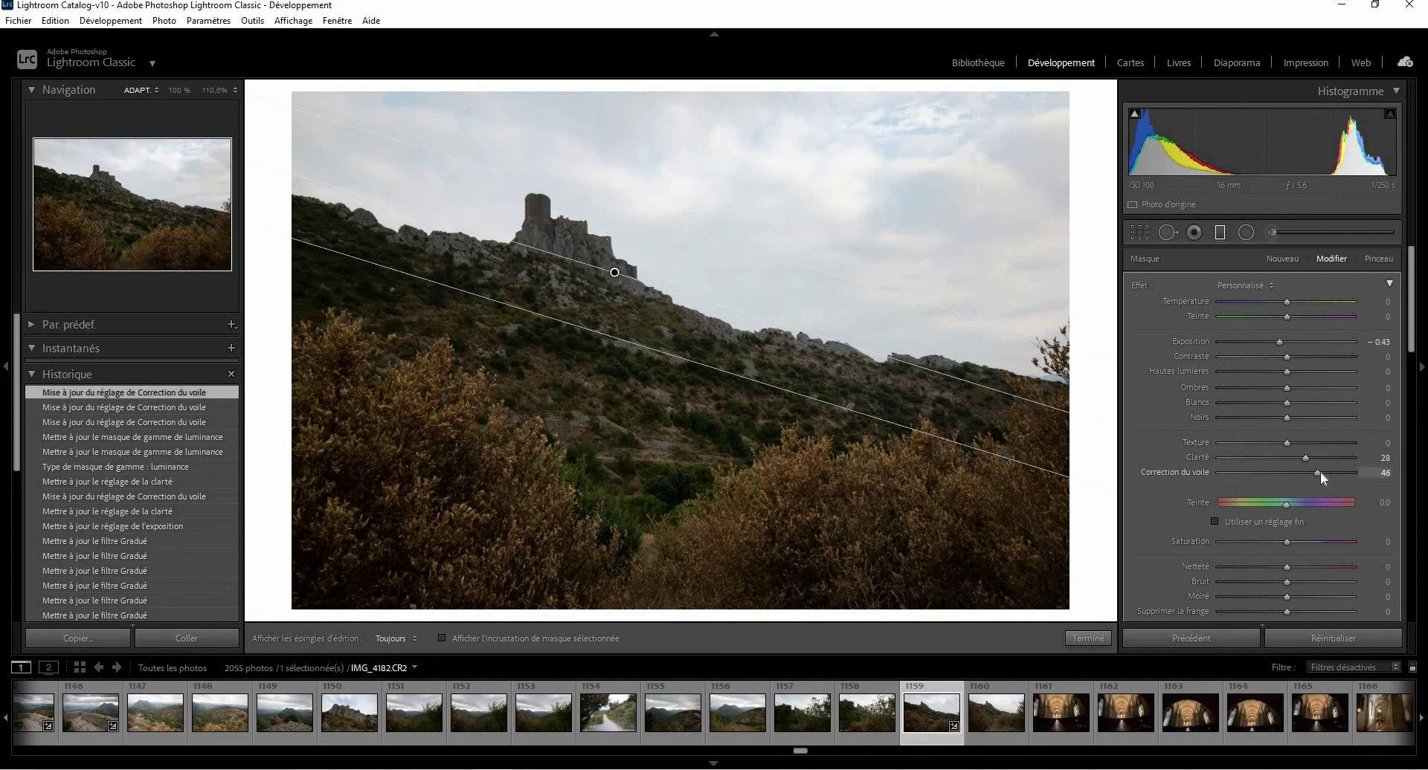
left_click_drag(1319, 471, 1352, 472)
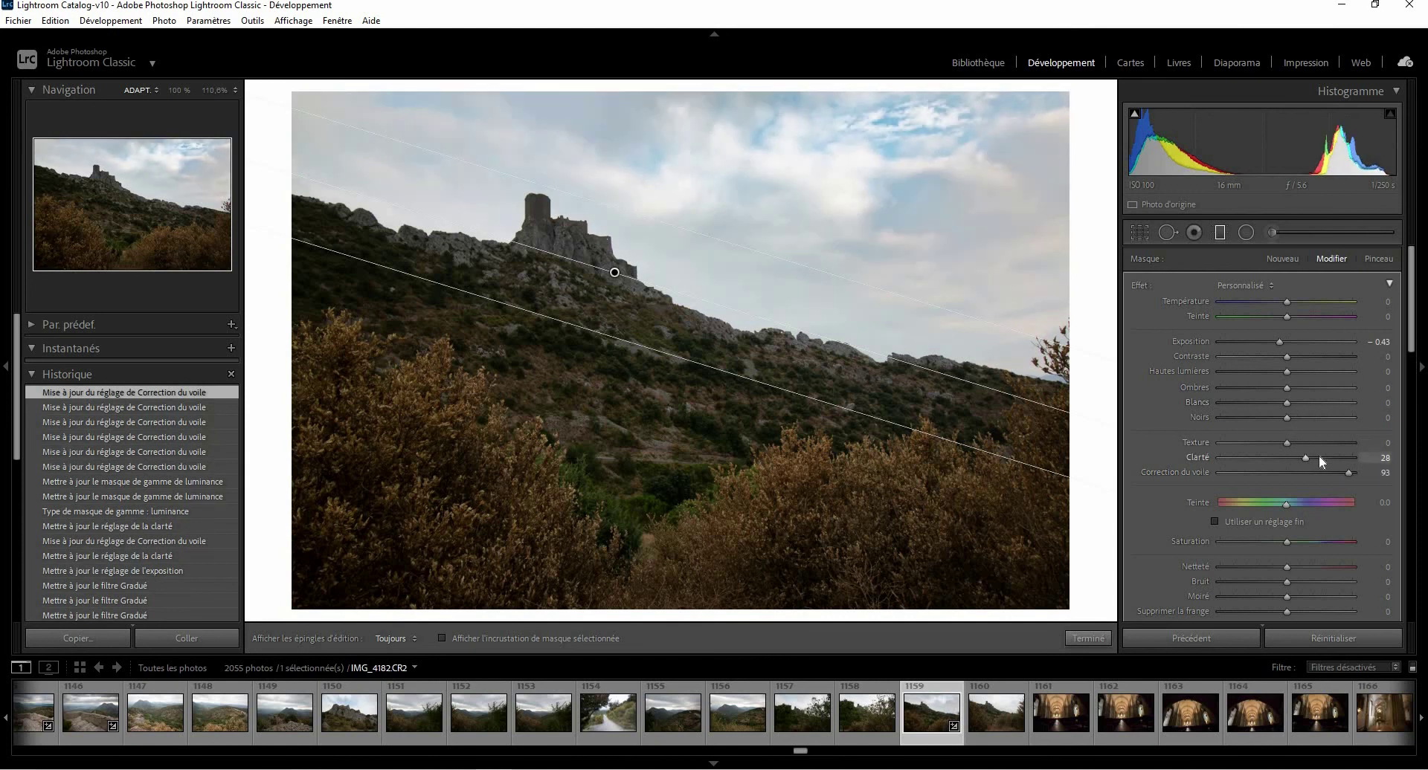
left_click(1319, 457)
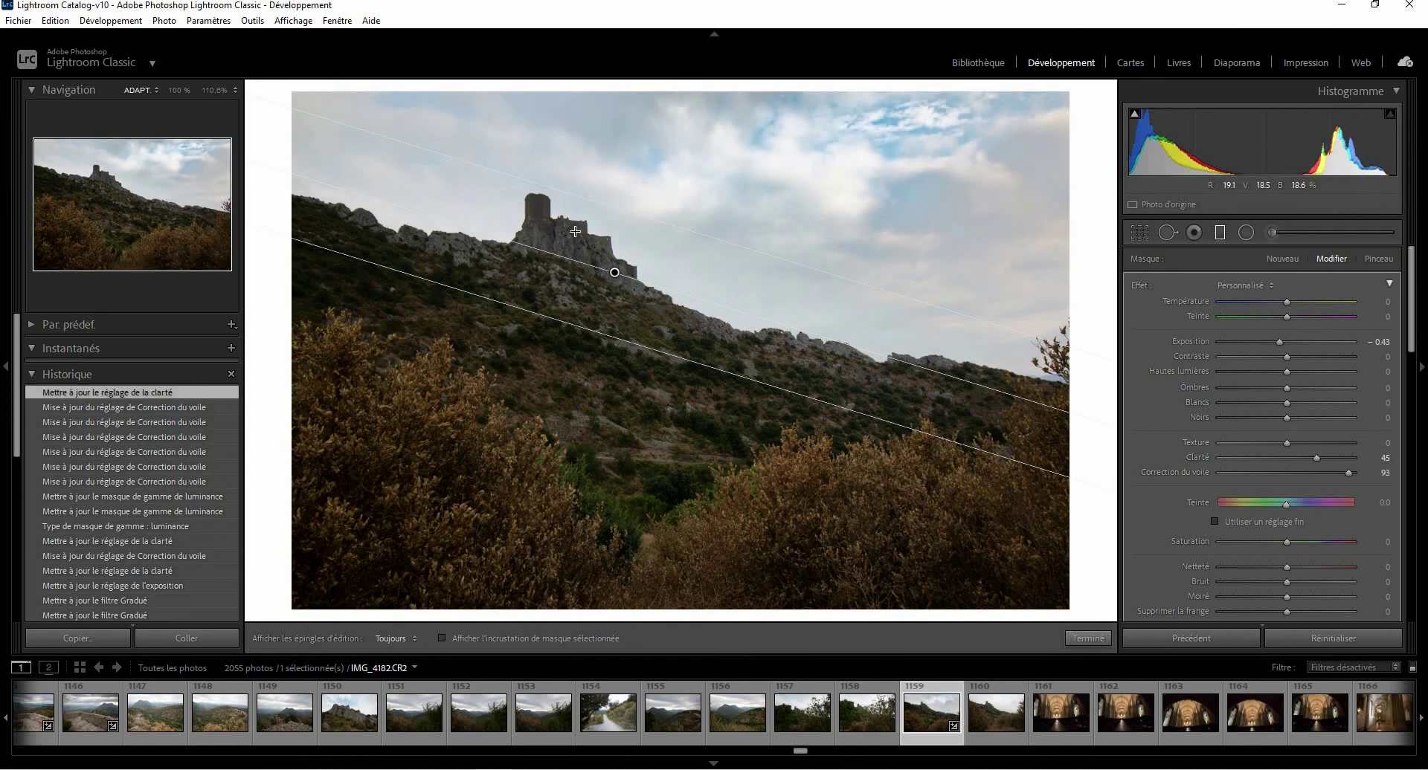